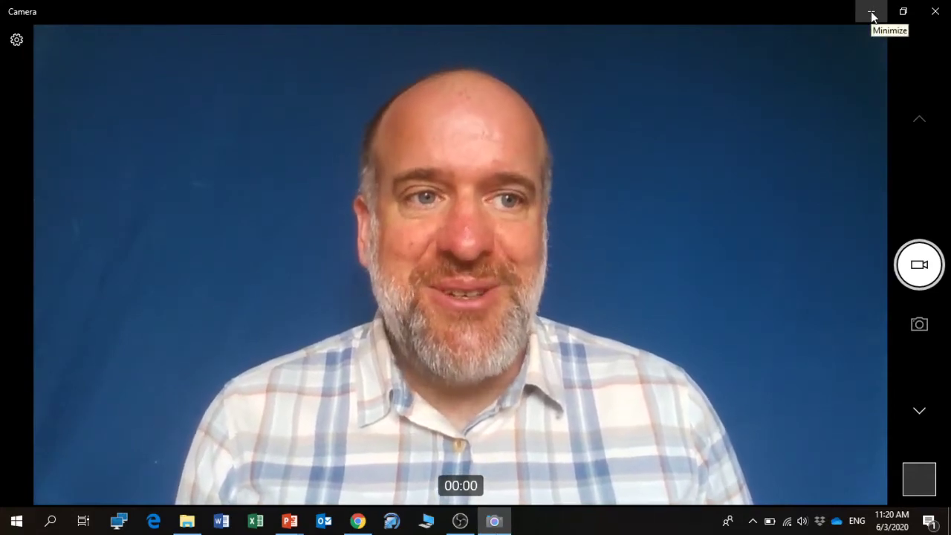
Close the Windows Camera app to reveal the OBS Studio window
click(933, 15)
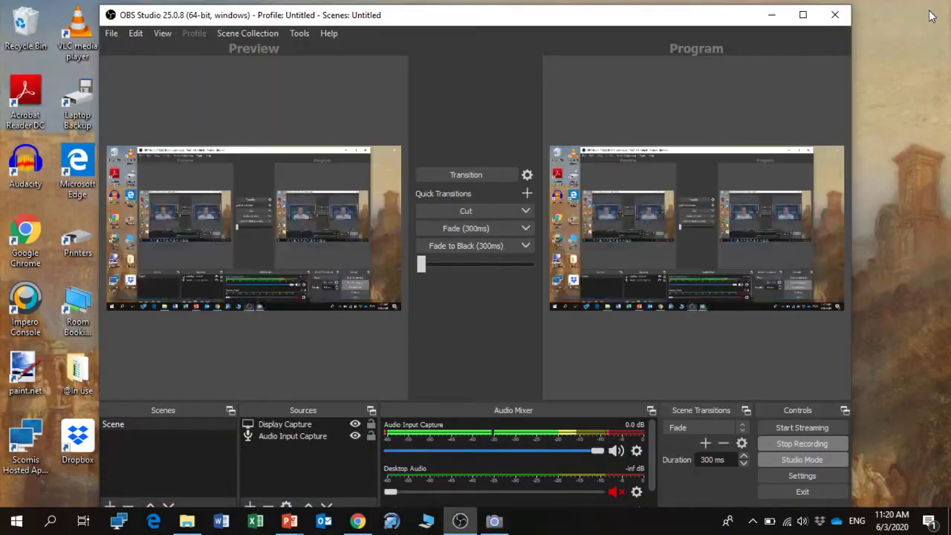
Minimize OBS Studio and relaunch Camera from the Start menu app list
click(771, 14)
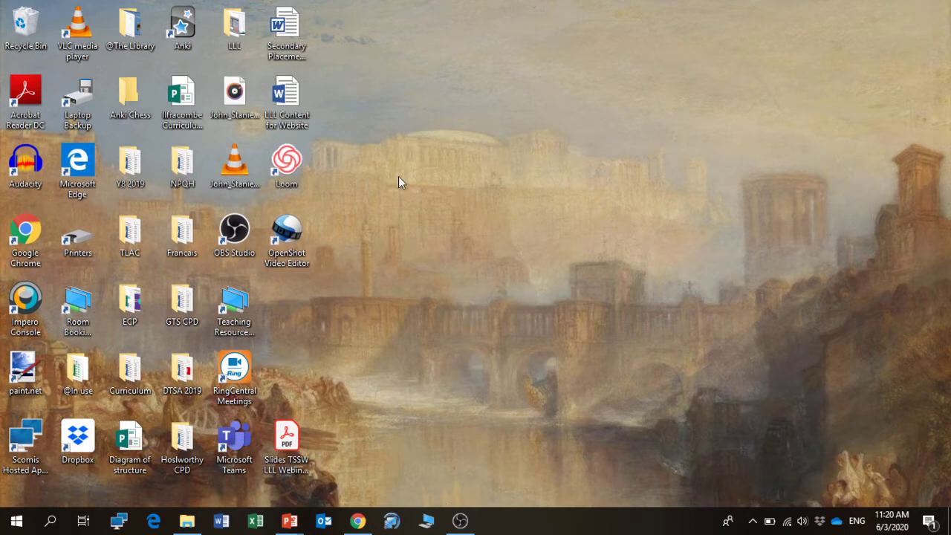
click(16, 522)
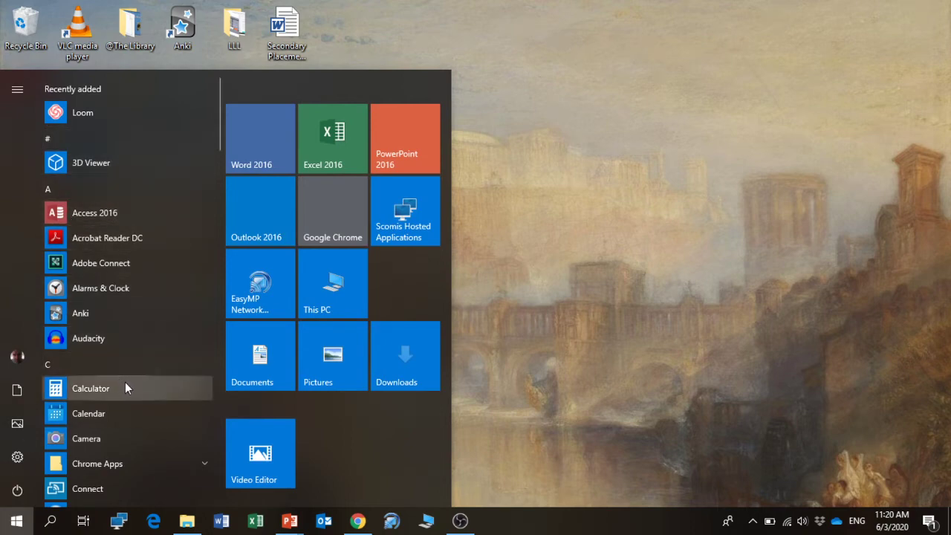
click(115, 441)
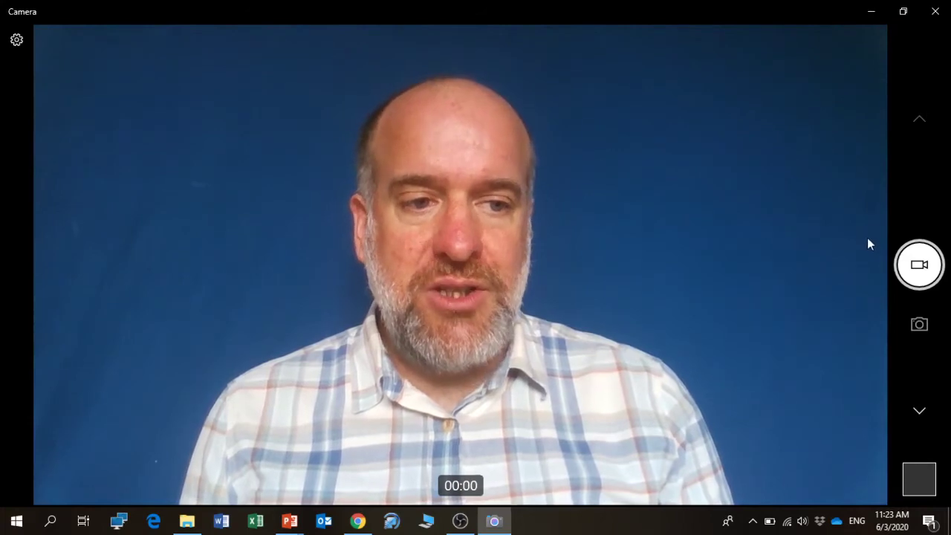
Begin a Take Video recording of the presenter on the live webcam
click(921, 273)
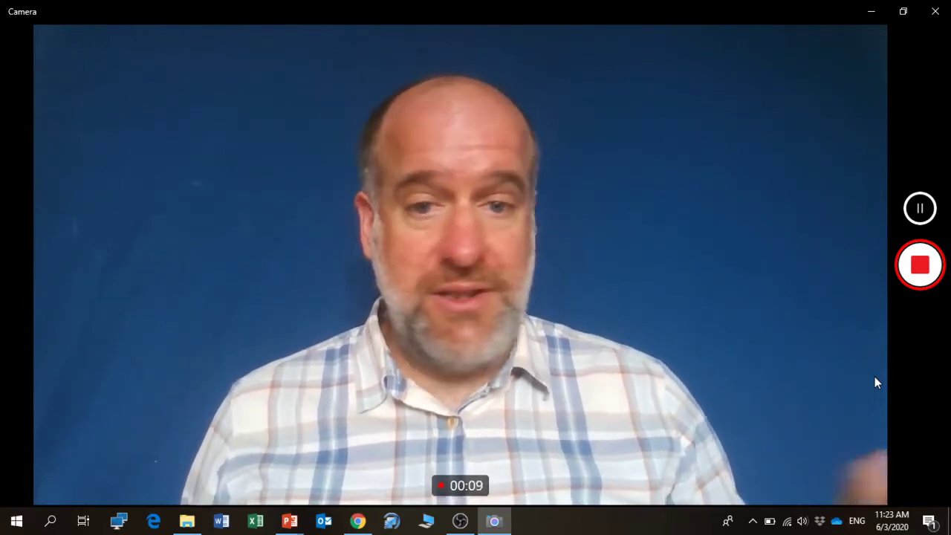
Stop the video recording so the clip saves and its thumbnail appears
click(921, 264)
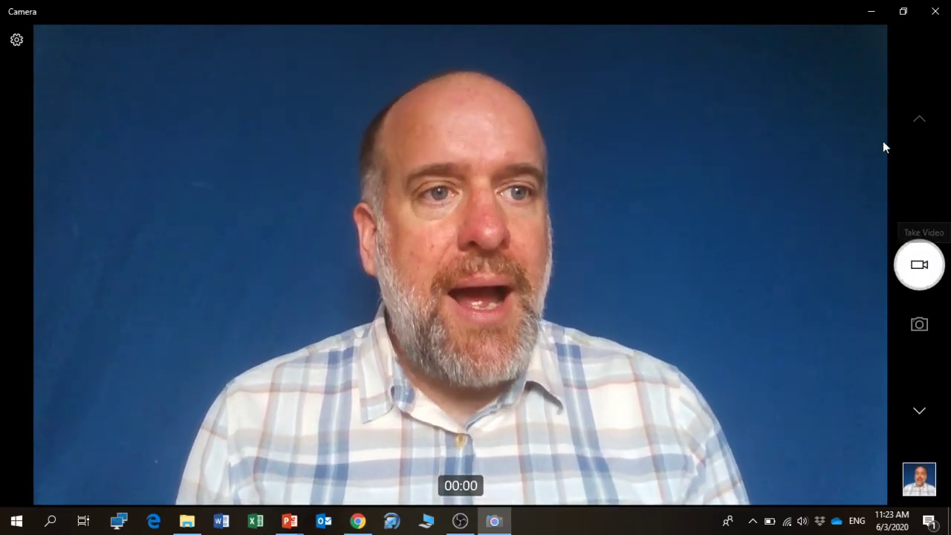
Minimize Camera and bring the LLL File Explorer window back from the taskbar
click(870, 13)
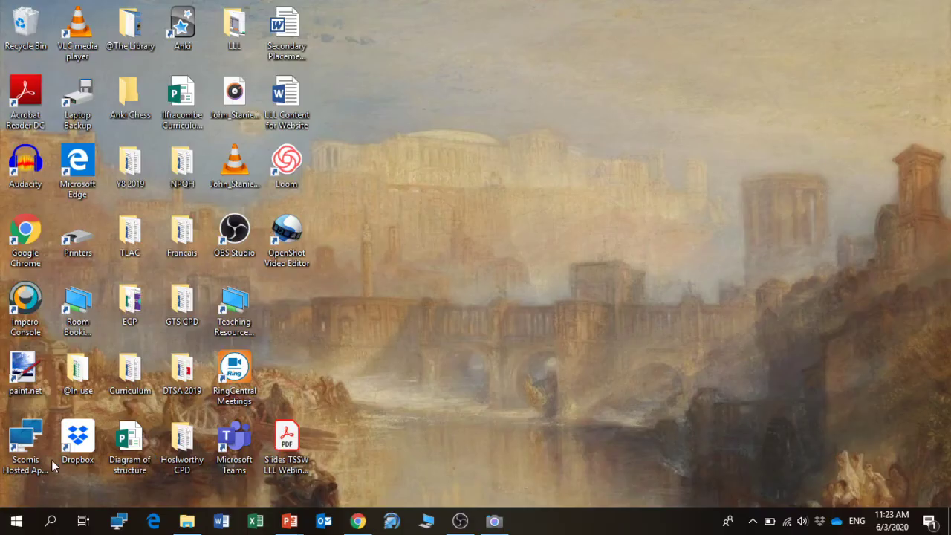
click(17, 522)
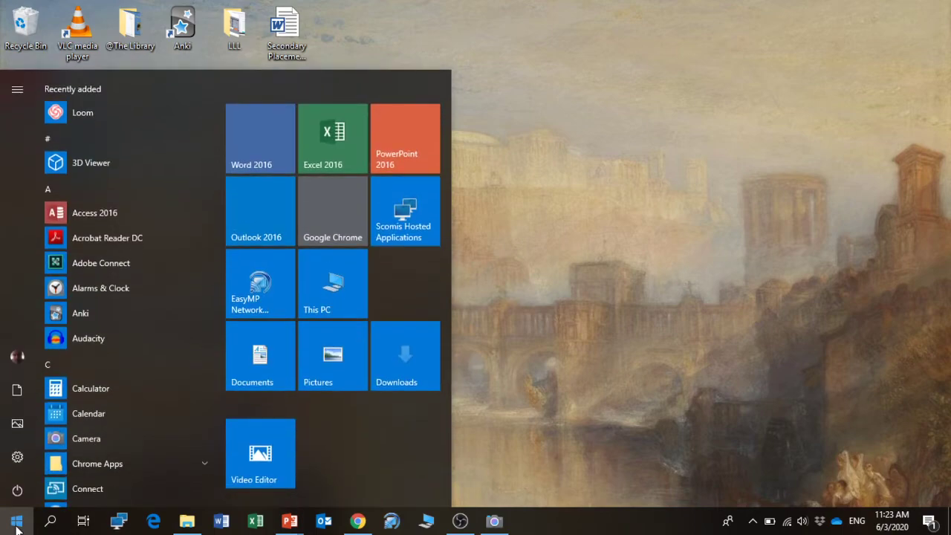
click(17, 521)
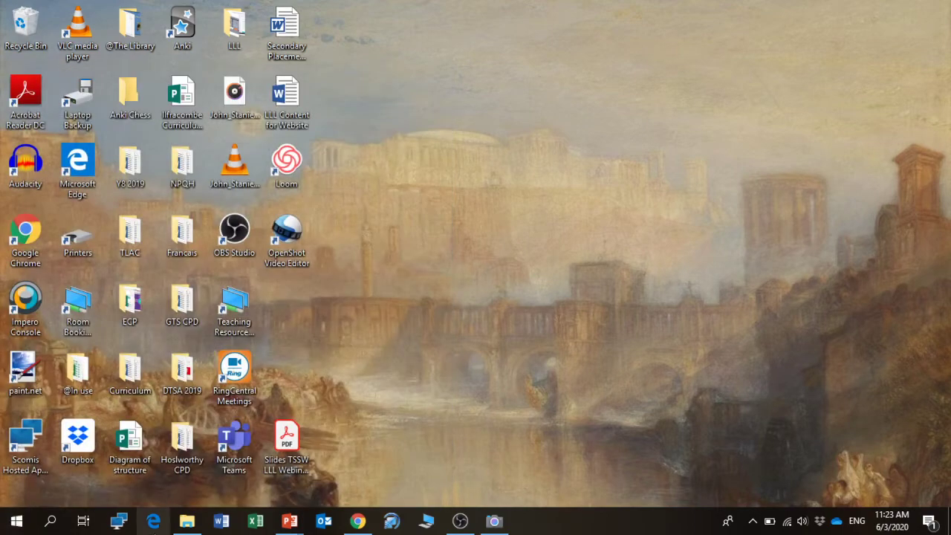
mouse_move(181, 525)
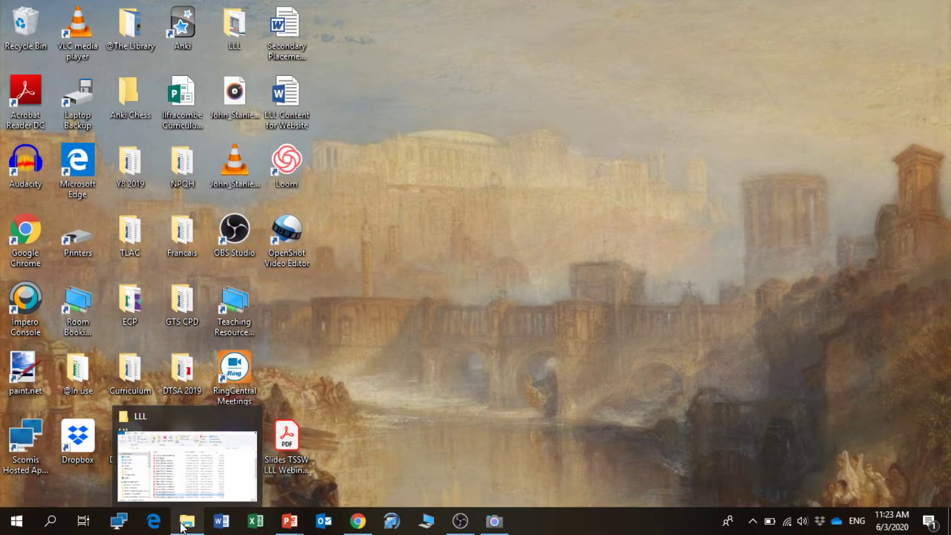
click(182, 524)
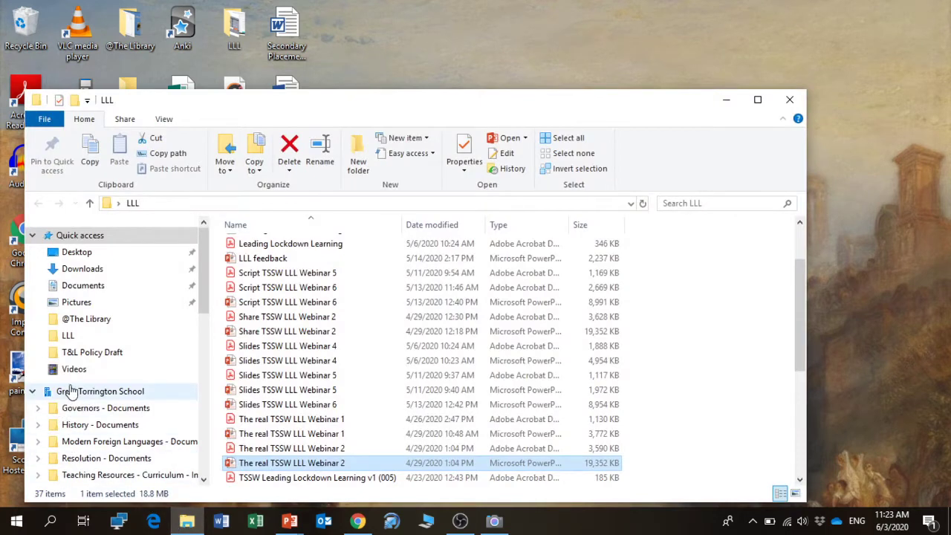
Check Pictures > Camera Roll for WIN_20200603_11_23_16_Pro, then minimize Explorer
click(93, 305)
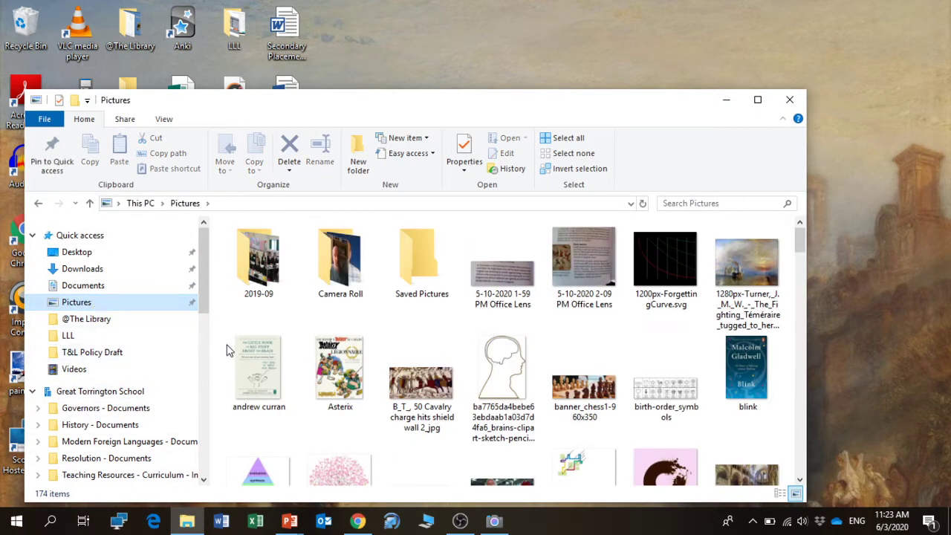
double_click(338, 275)
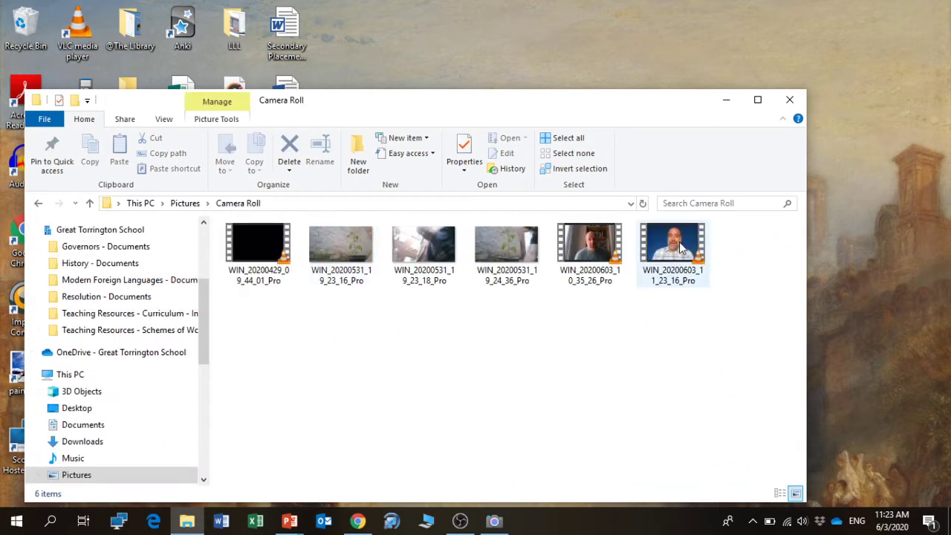
click(727, 104)
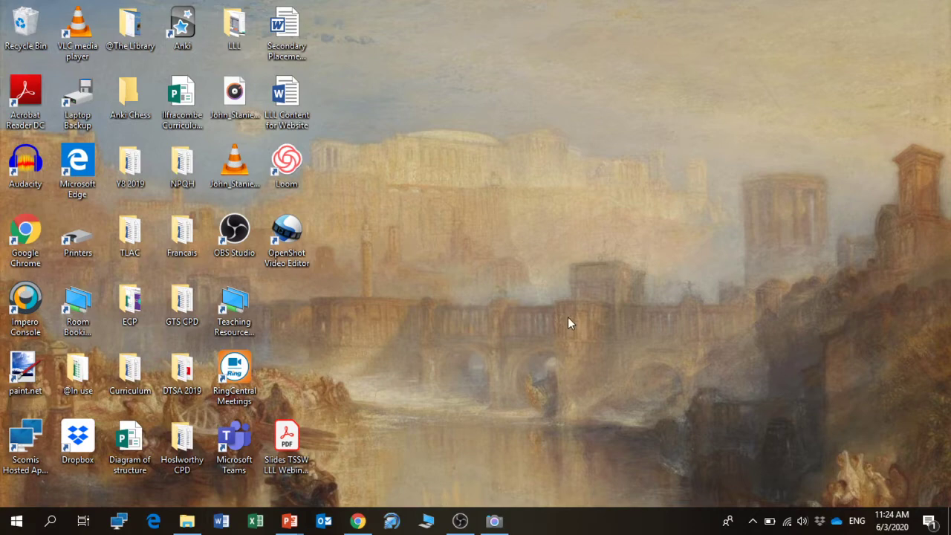
Restore Camera from the taskbar as a smaller window dragged to the lower right
click(494, 522)
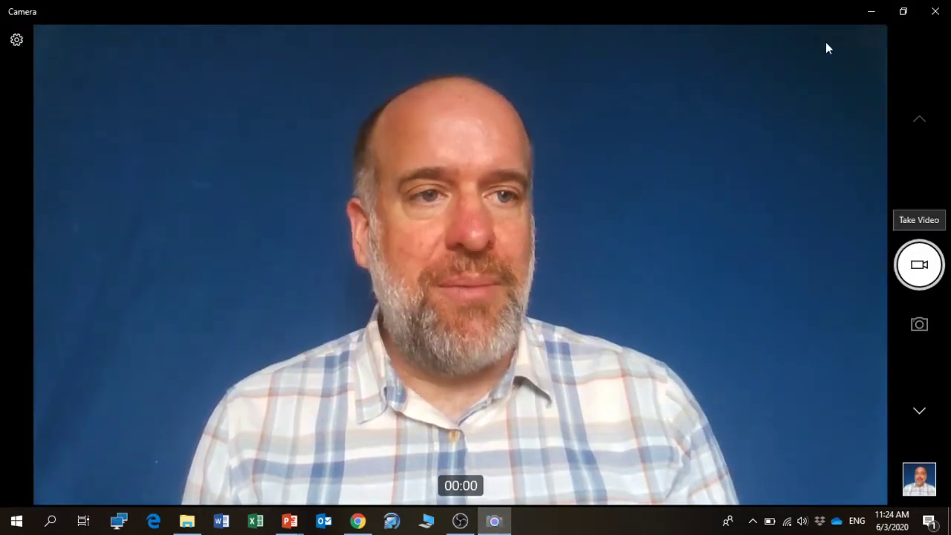
click(898, 11)
drag(615, 60, 843, 183)
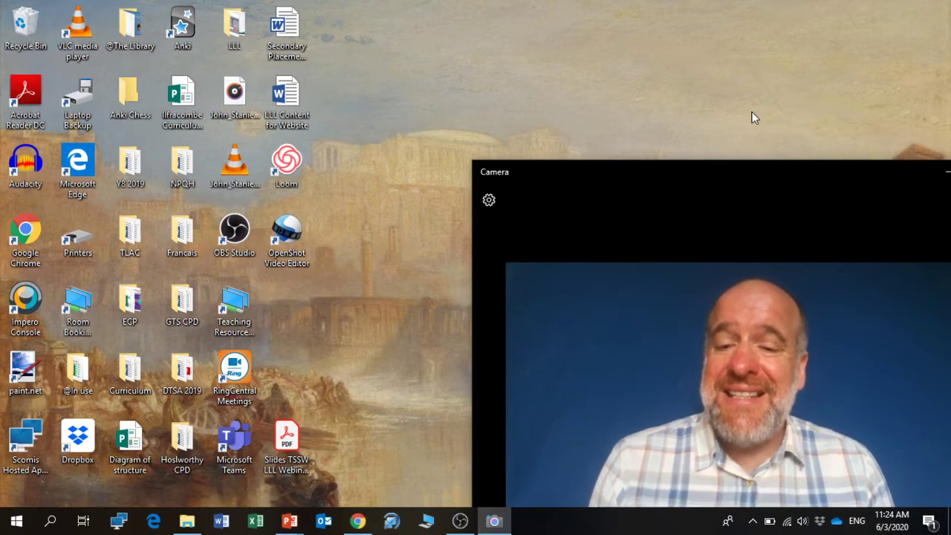
Open 'The real TSSW LLL Webinar 2' slide show and paste the email screenshot onto slide 8
mouse_move(288, 527)
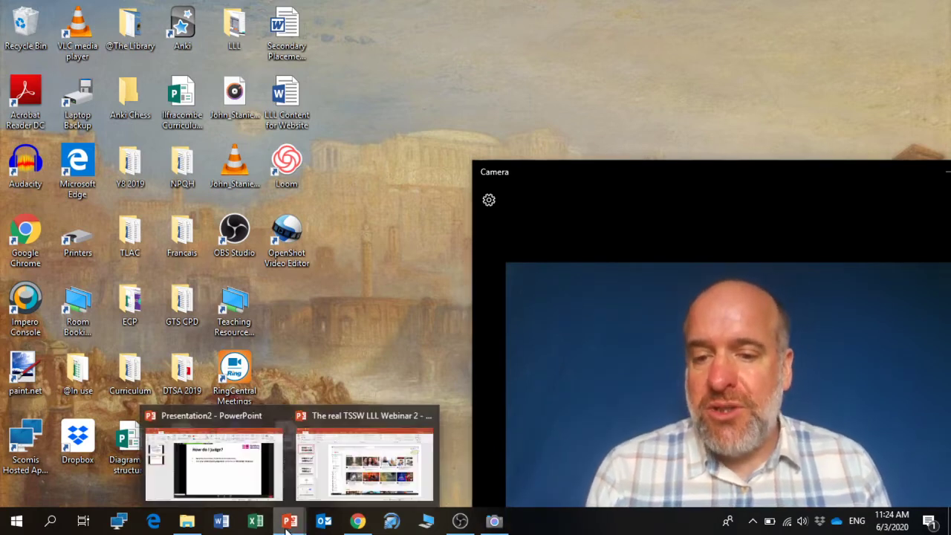
click(336, 470)
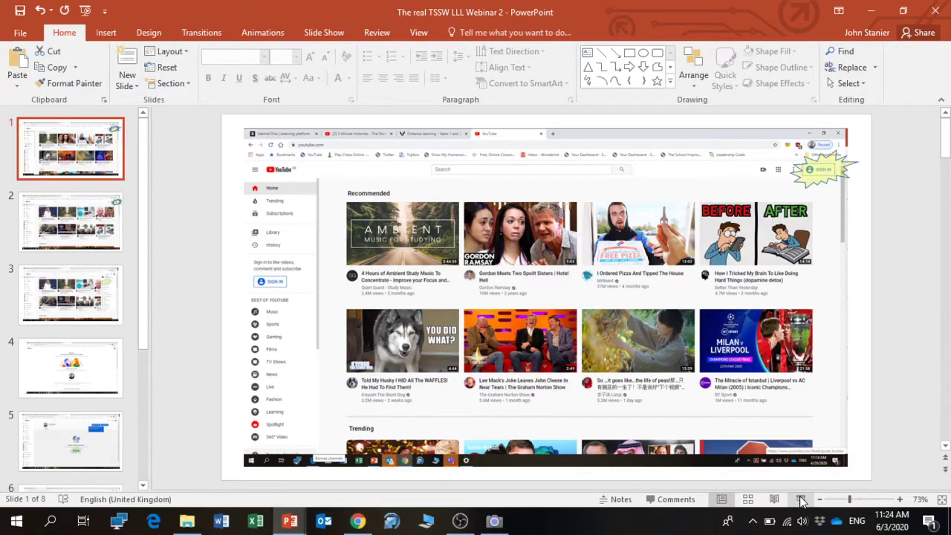
click(800, 499)
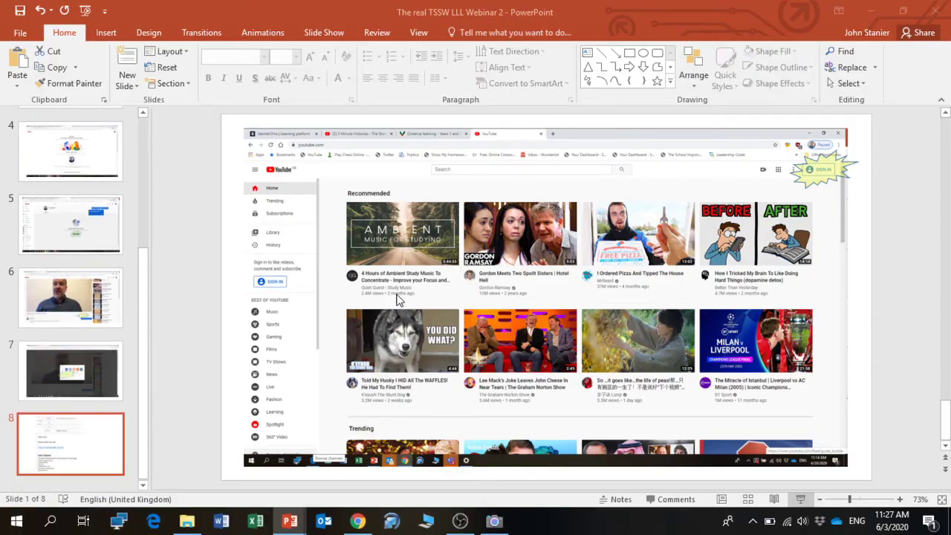
key(ctrl+v)
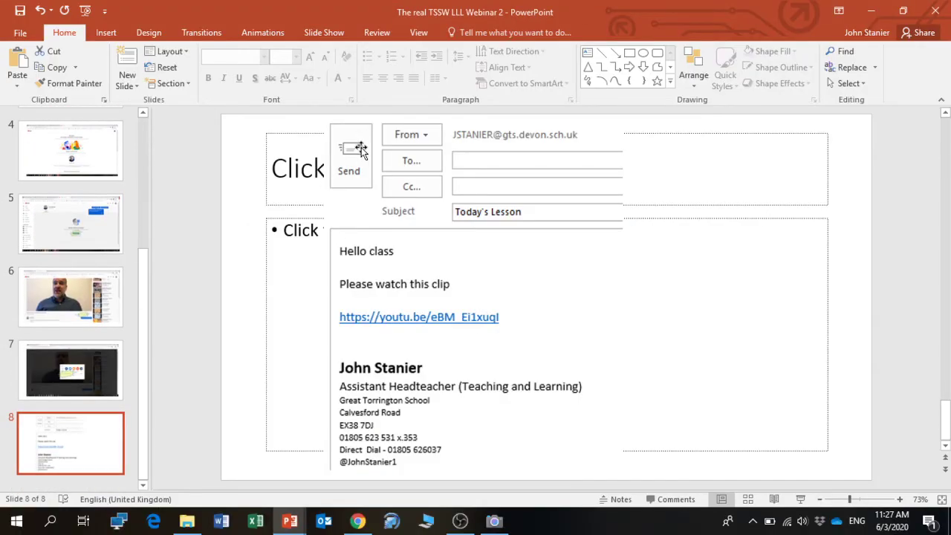
Minimize PowerPoint, move the Camera preview up and left, and bring YouTube in Chrome forward
click(869, 11)
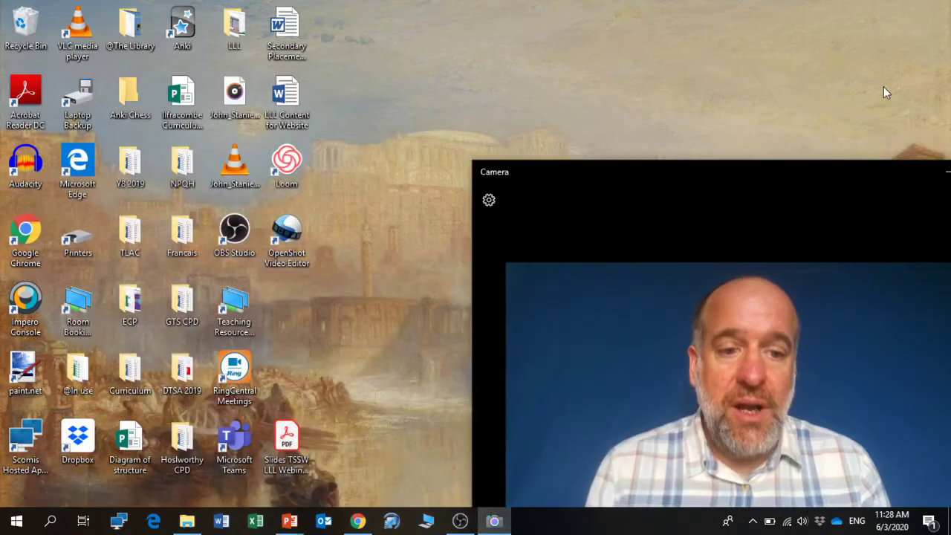
drag(787, 170, 757, 151)
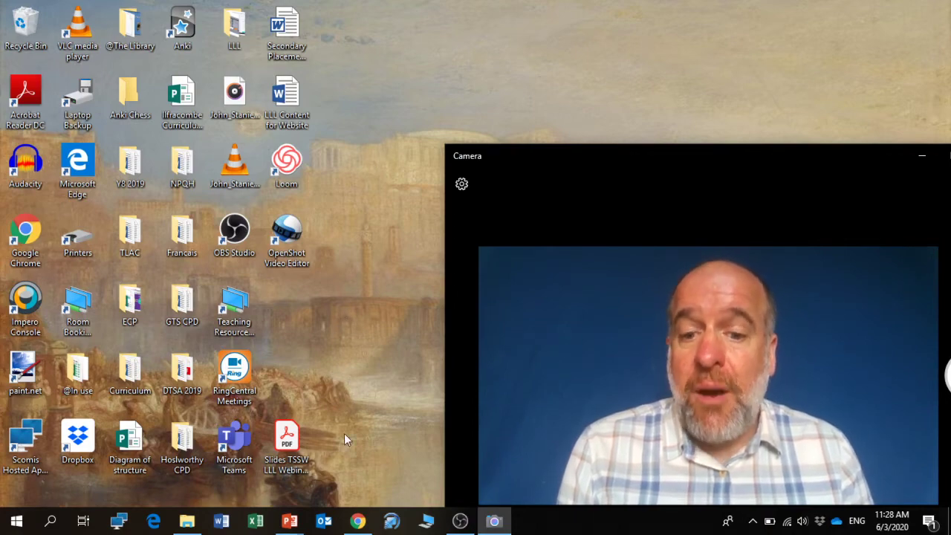
click(357, 522)
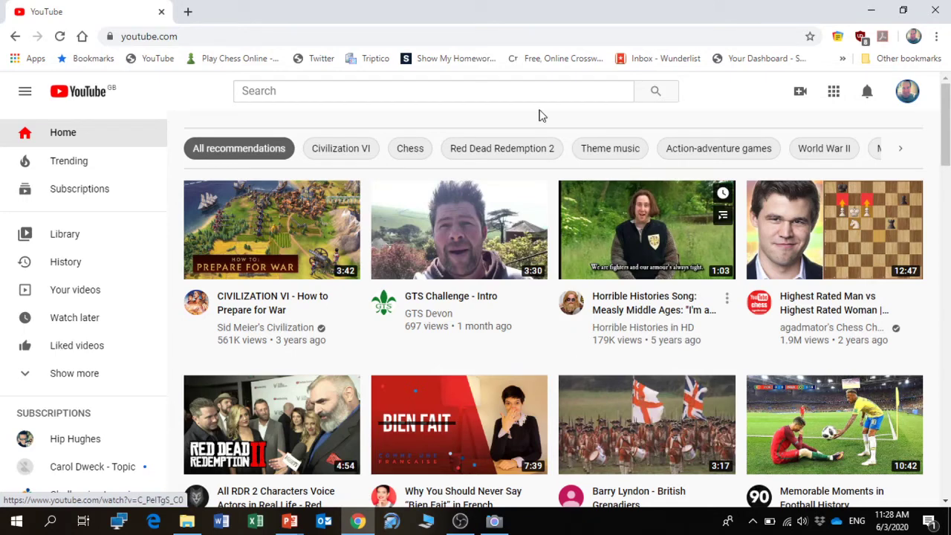
Open YouTube's Create menu offering Upload video and Go live
mouse_move(592, 316)
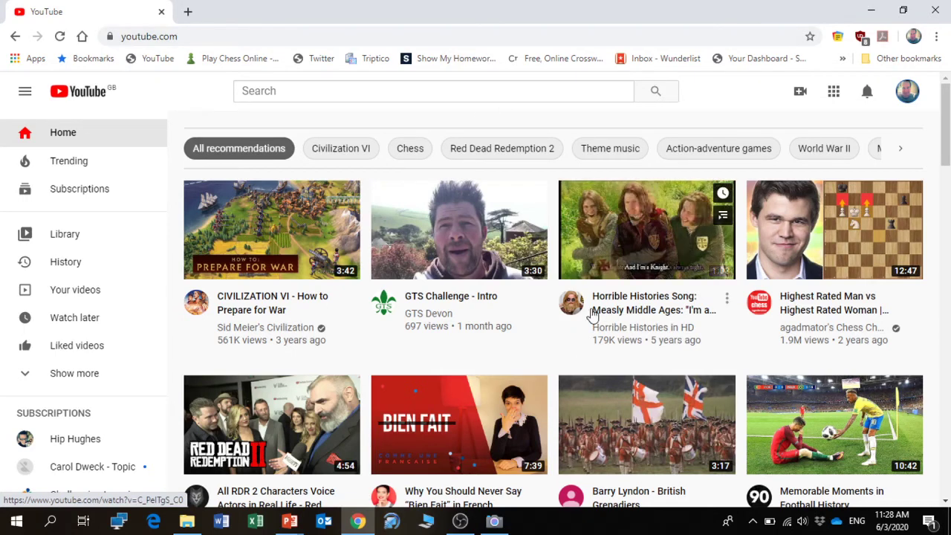
click(906, 93)
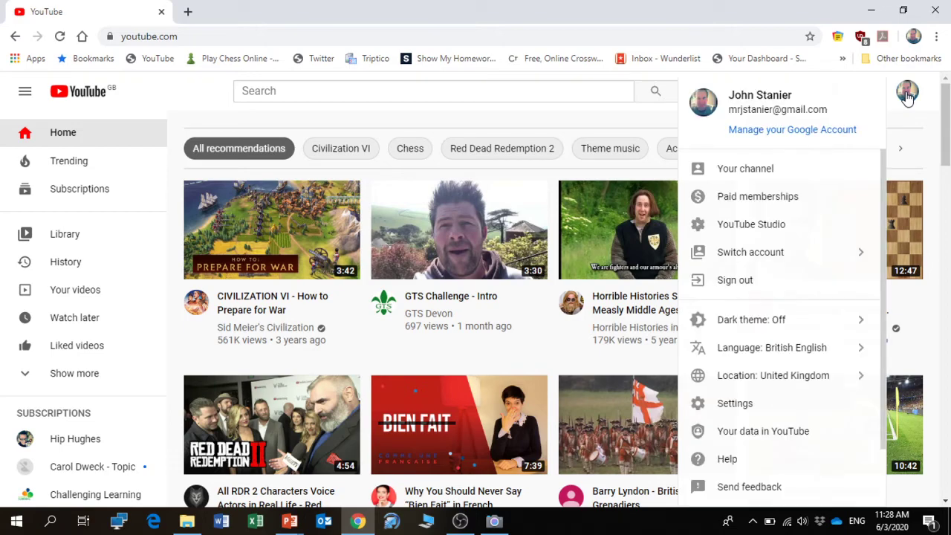
click(906, 96)
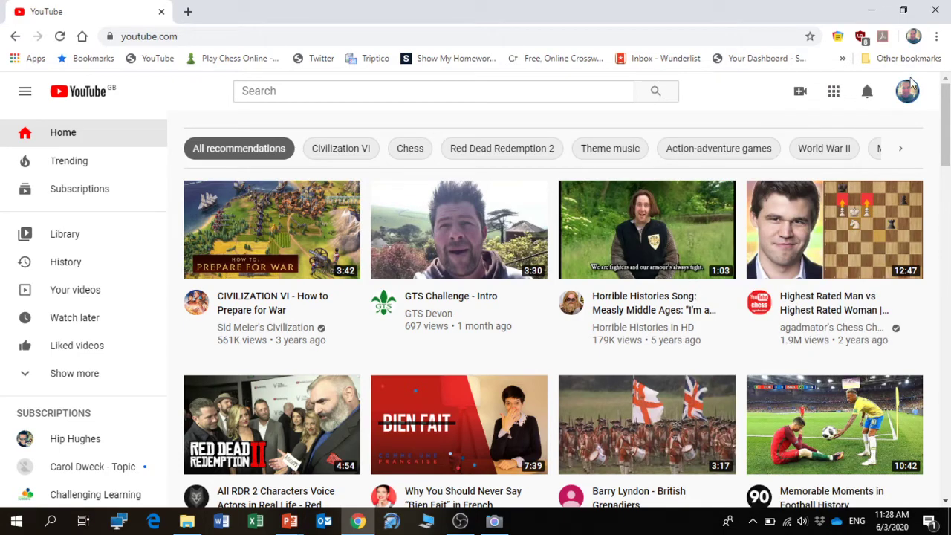
click(800, 95)
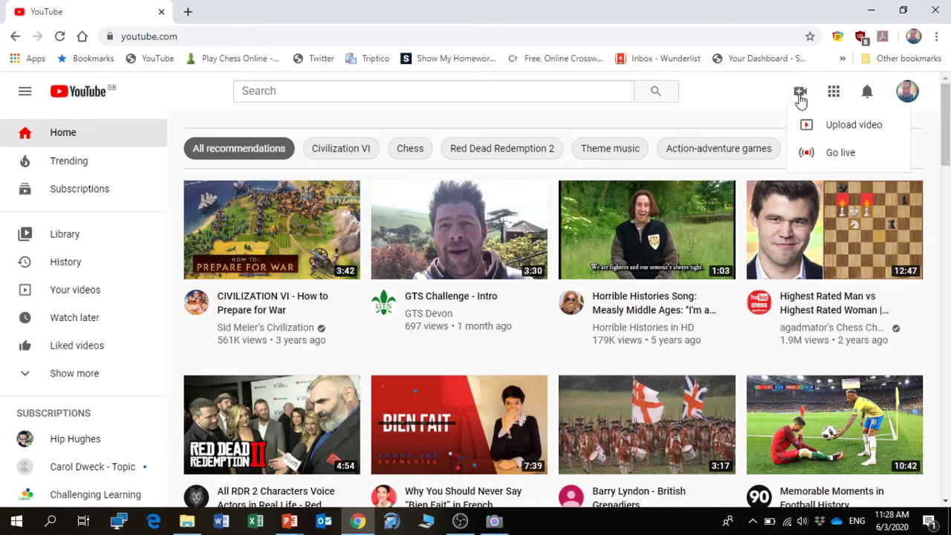
Upload WIN_20200603_11_23_16_Pro from Pictures > Camera Roll through Upload video
click(811, 123)
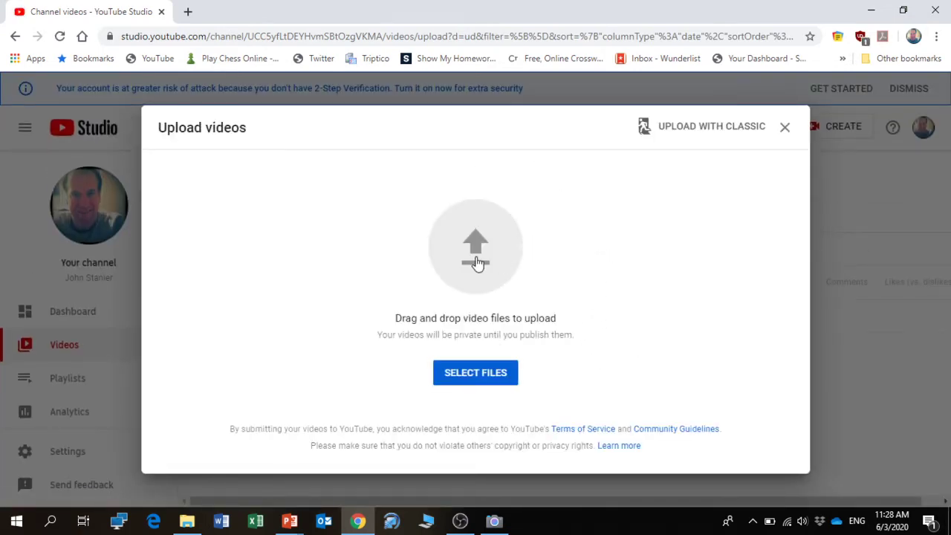
click(490, 378)
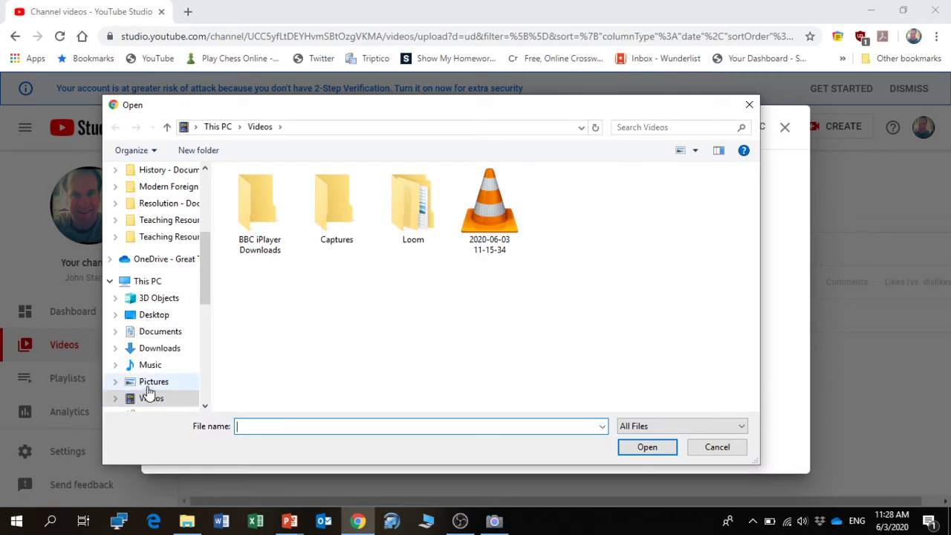
click(152, 382)
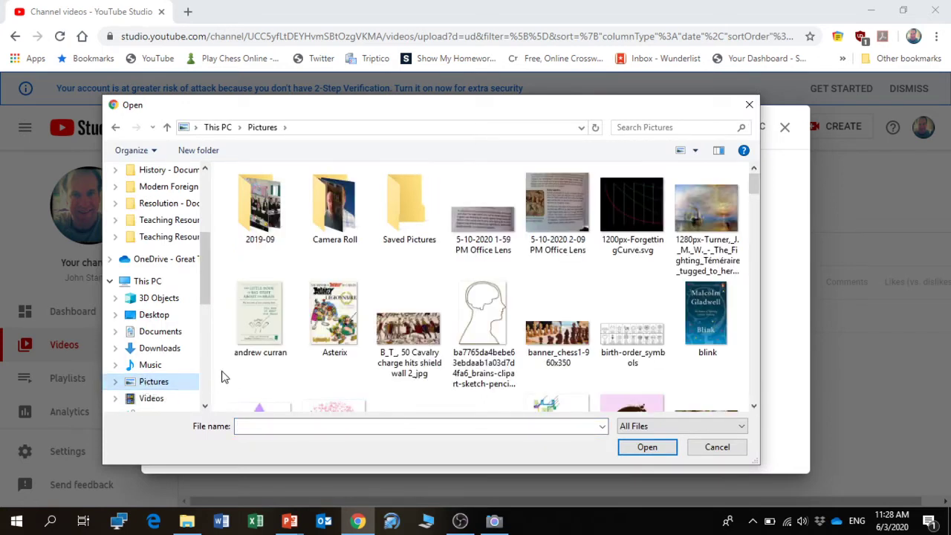
click(332, 216)
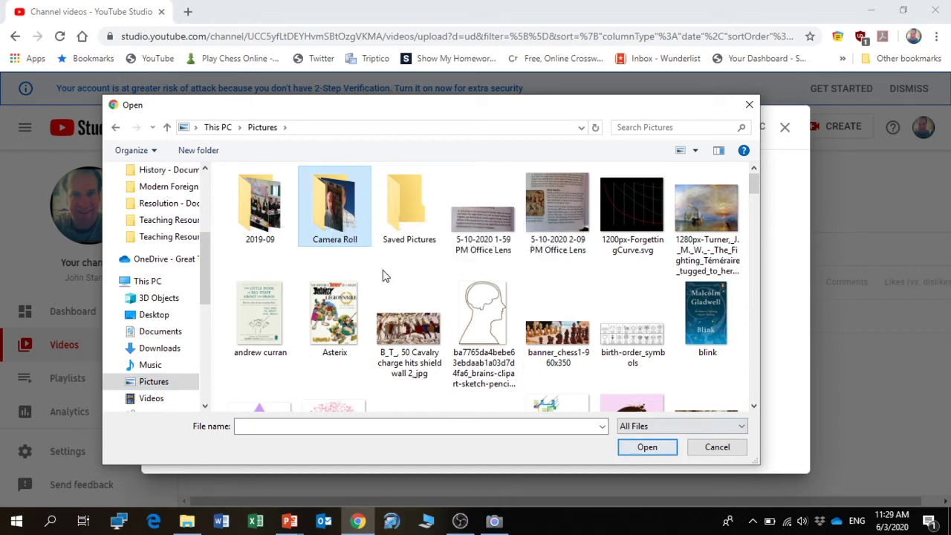
double_click(341, 213)
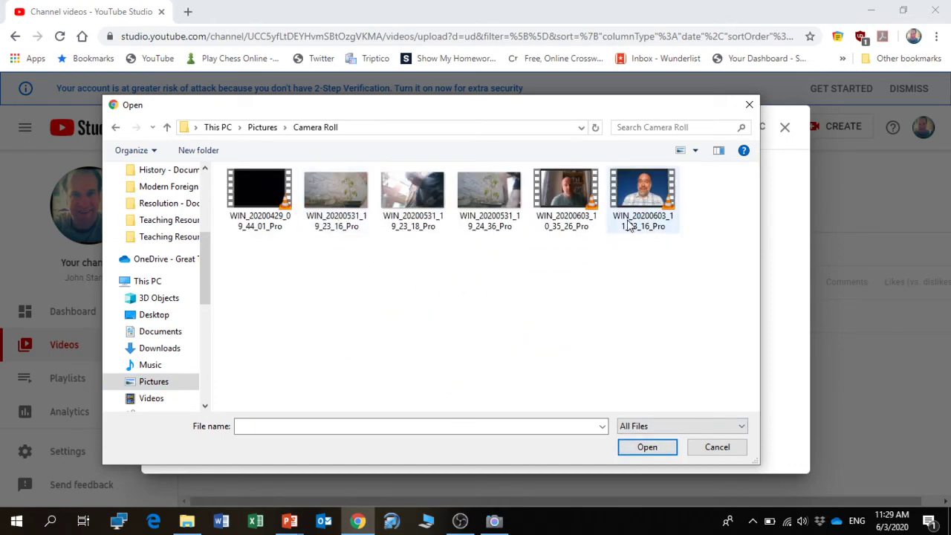
click(640, 184)
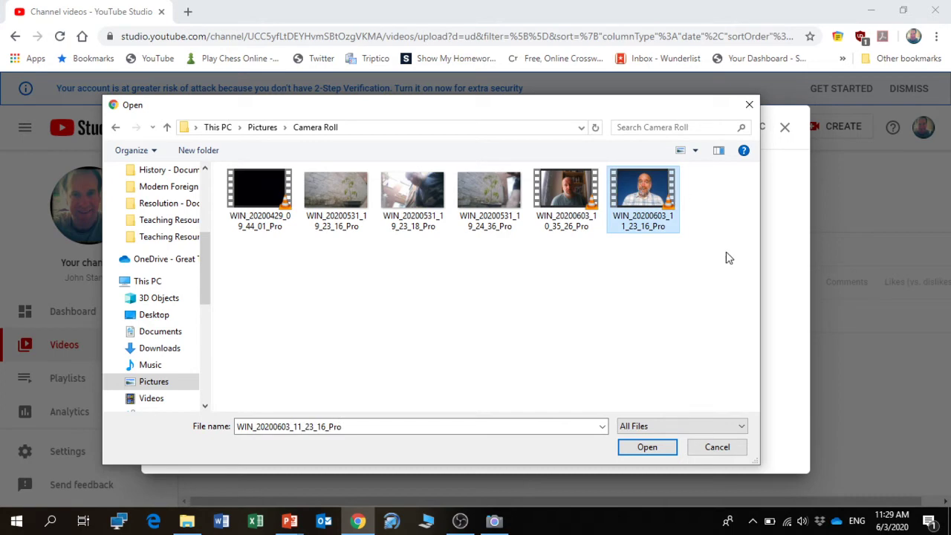
click(659, 449)
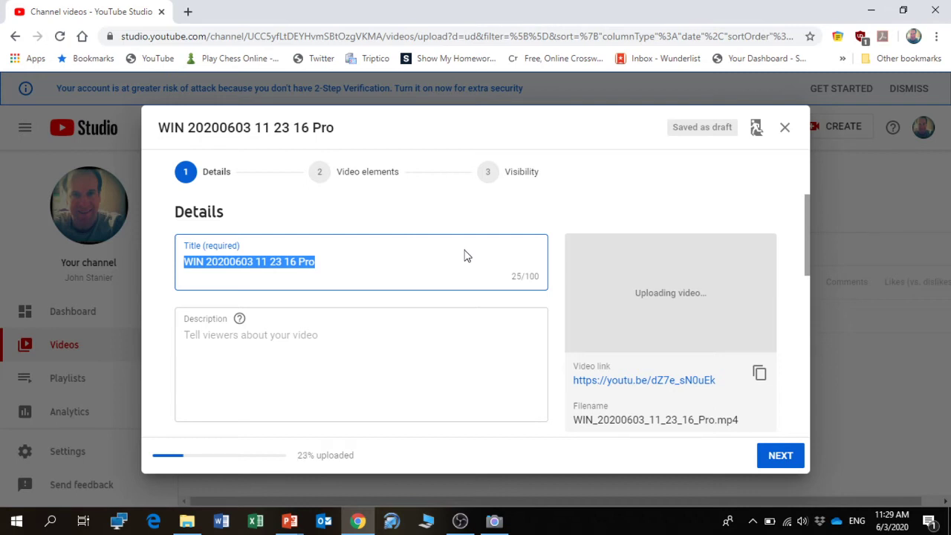
Title the upload 'Example video' with the description 'A quick example of how to video yourself'
text(Exam)
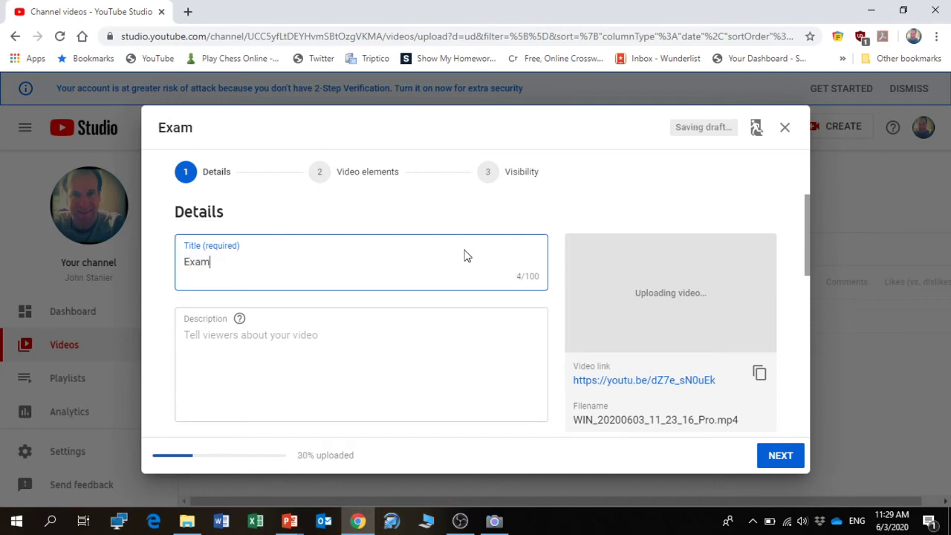
text(ple vi)
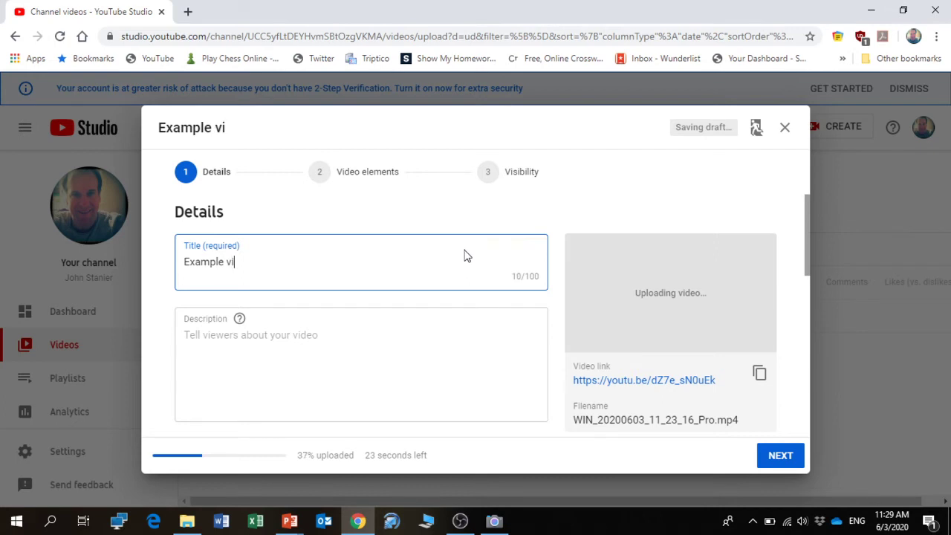
text(deo)
click(319, 334)
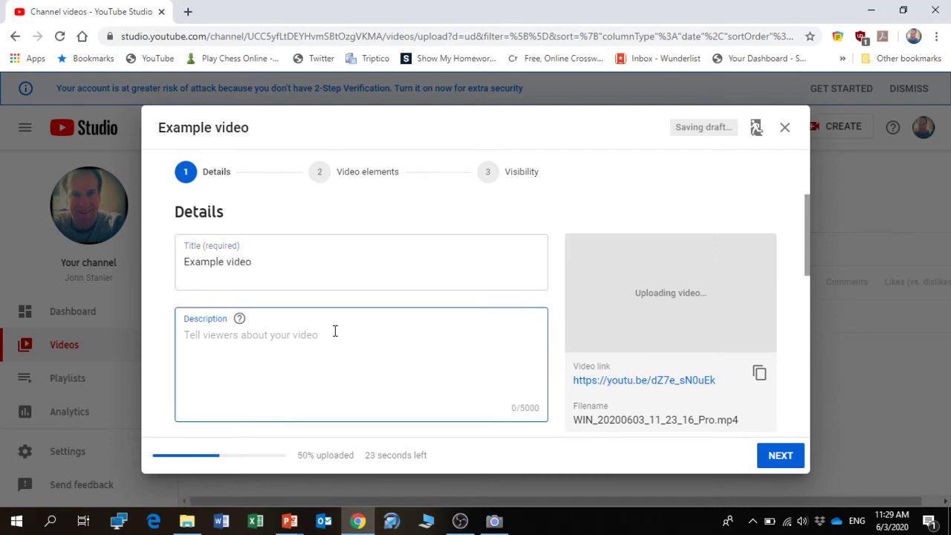
text(A quicl)
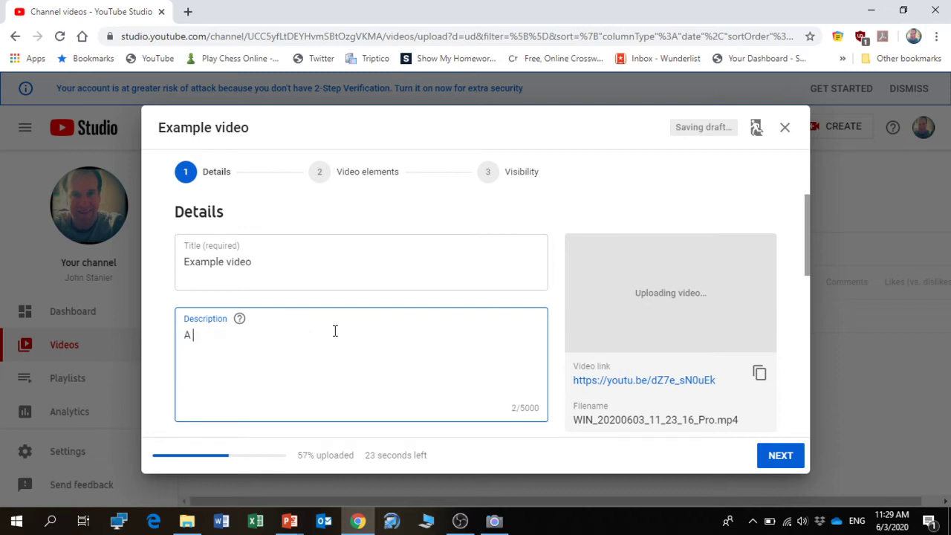
key(BackSpace)
text(k example of h)
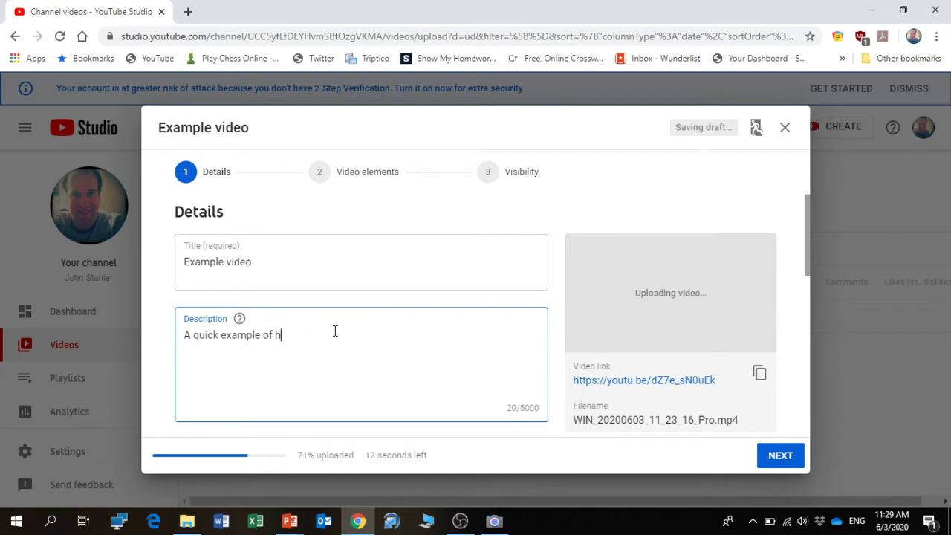
text(ow y)
text(to video yours)
text(elf)
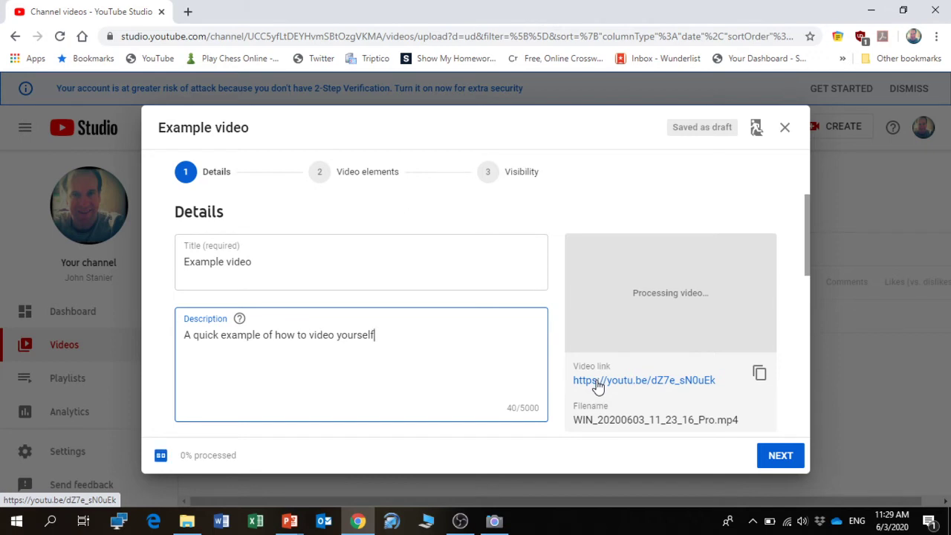
click(780, 456)
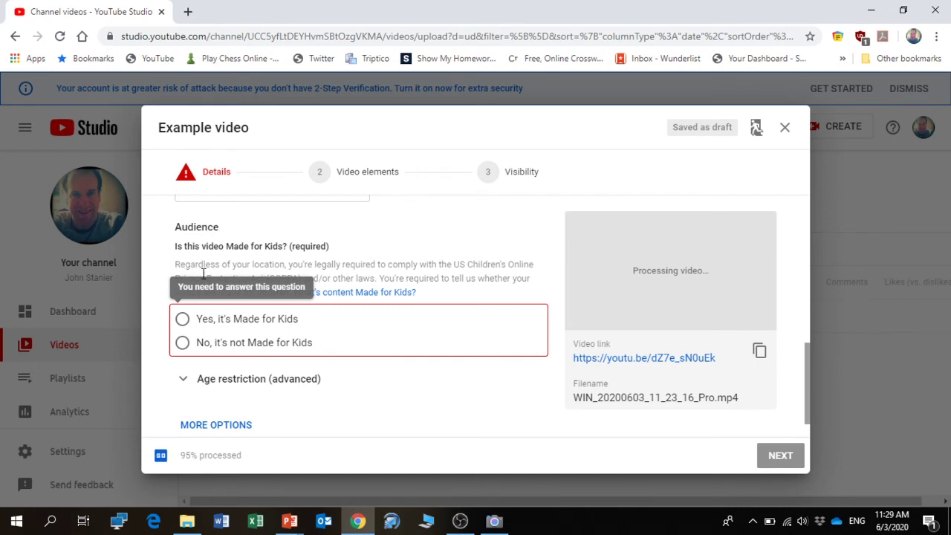
Choose 'No, it's not Made for Kids' and advance past Video elements to Visibility
click(183, 344)
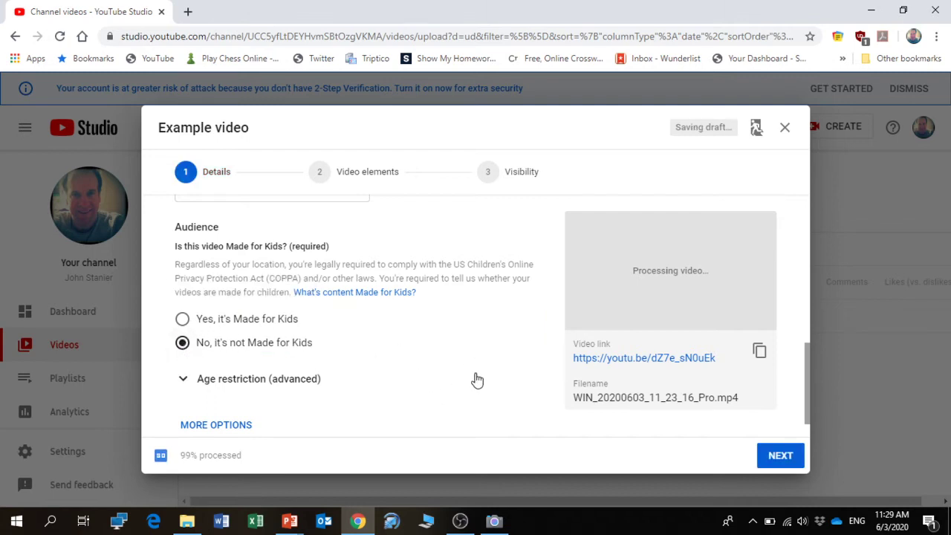
click(780, 457)
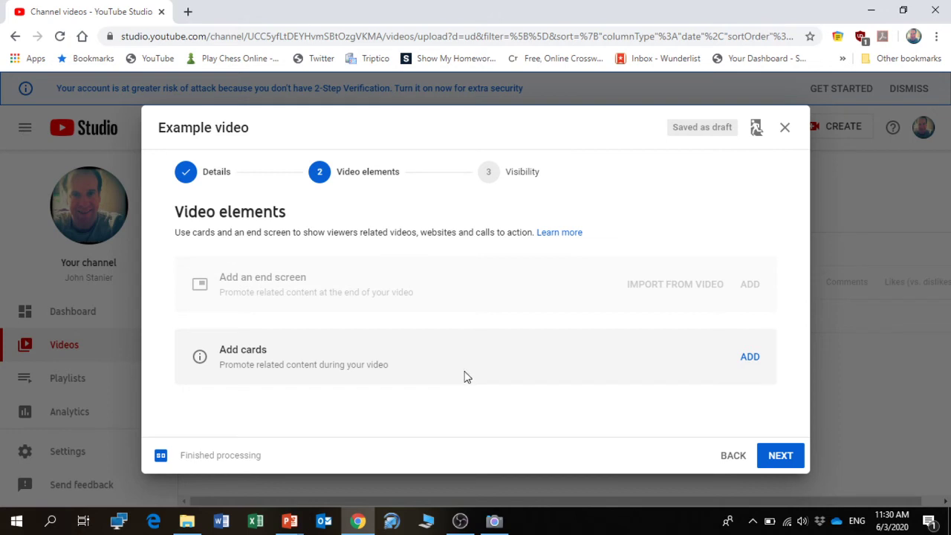
click(782, 460)
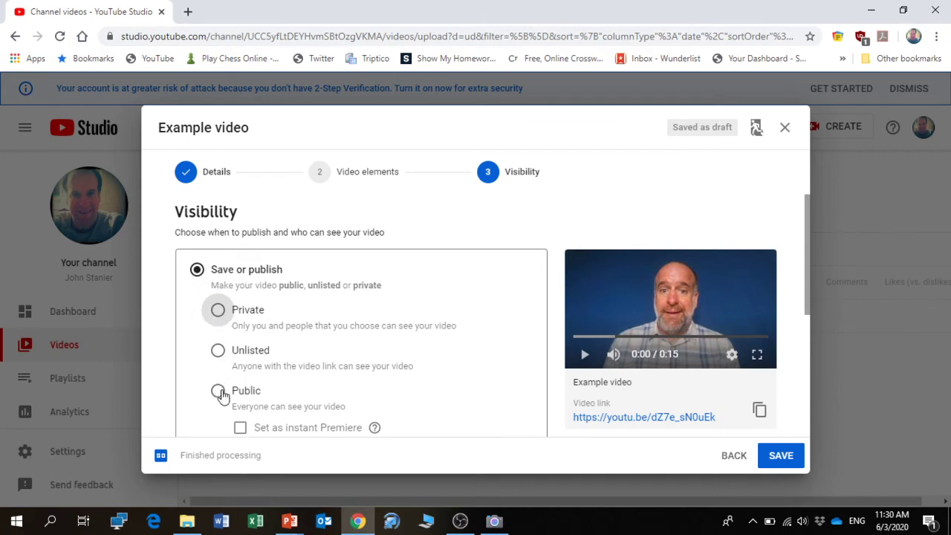
Set the Example video's visibility to Private and save it
click(218, 311)
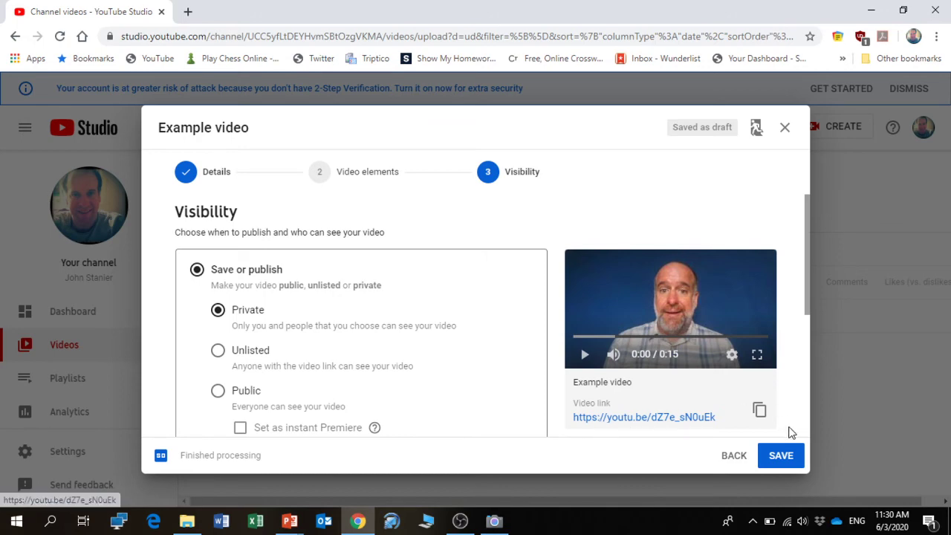
click(781, 455)
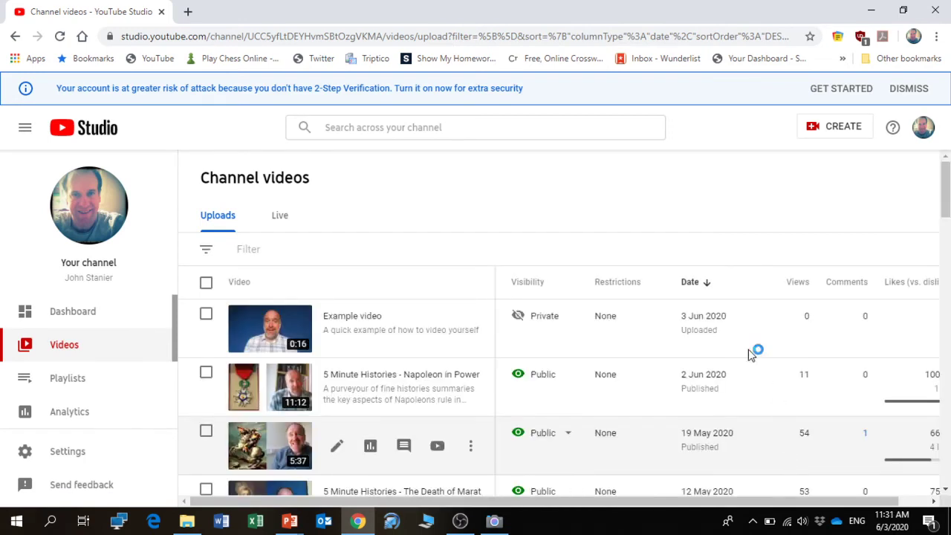
Open the top Channel video's details, then its youtu.be watch page in a new tab
click(270, 336)
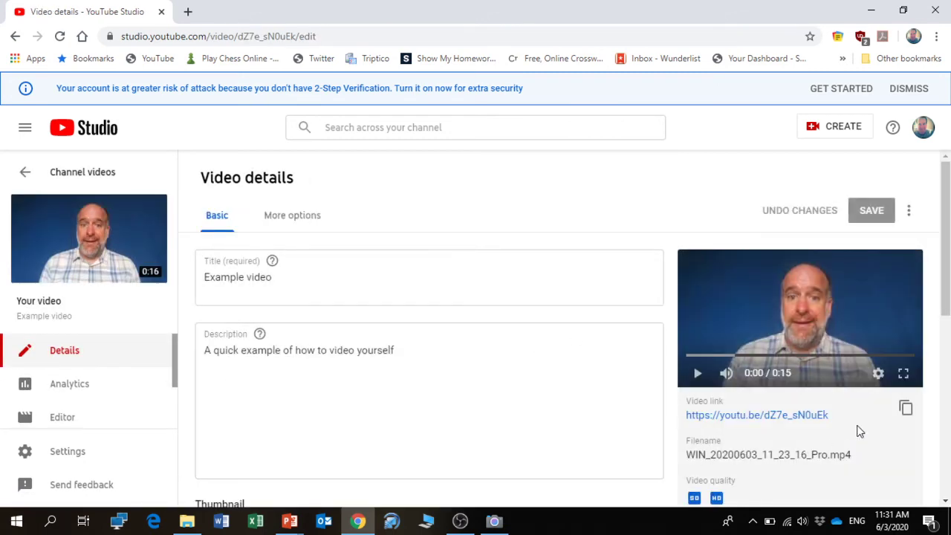
click(825, 420)
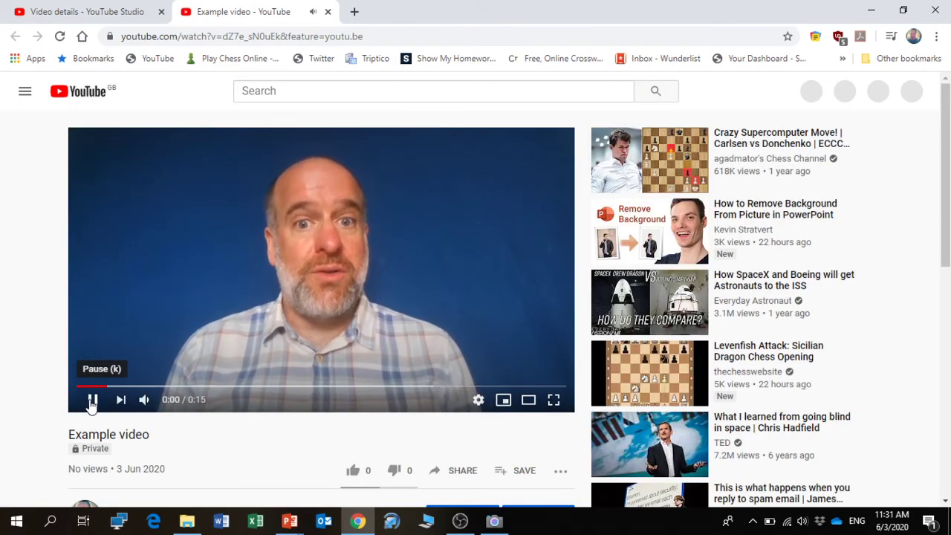
Pause the video, copy its youtu.be/dZ7e_sN0uEk share link, and open a new tab
click(92, 401)
scroll(45, 364, down, 1)
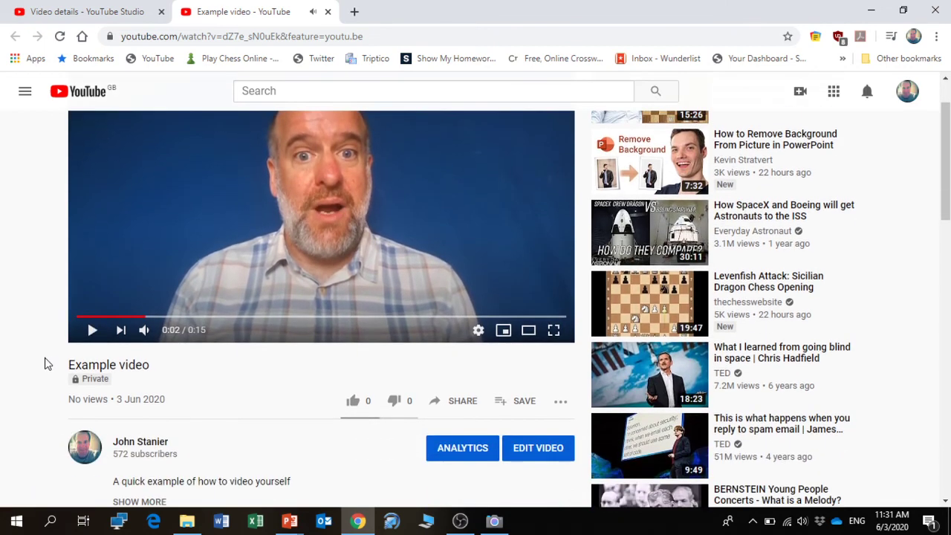
click(453, 405)
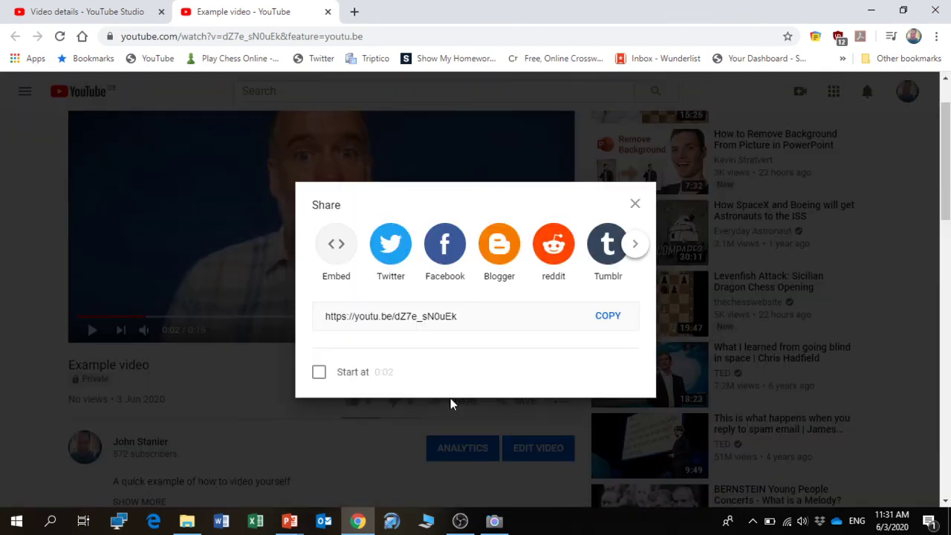
click(607, 321)
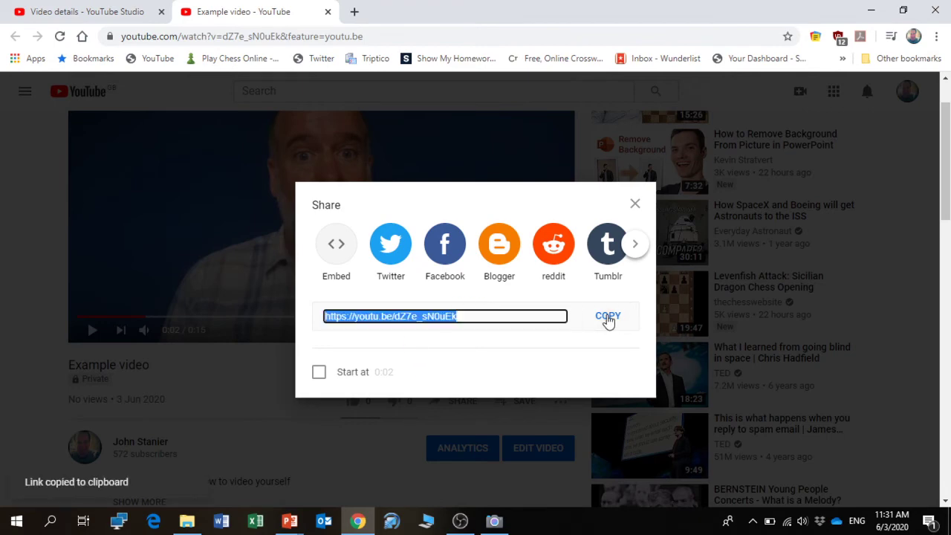
click(613, 324)
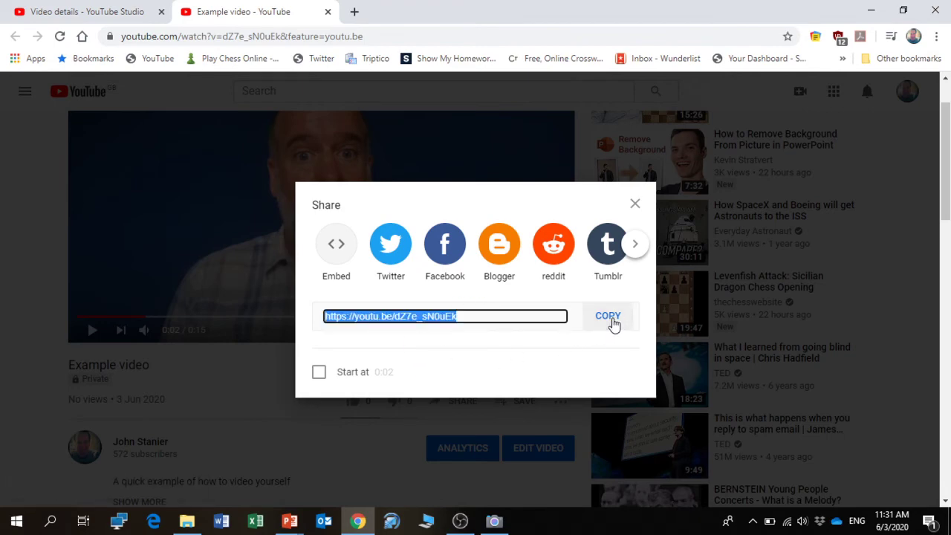
click(303, 445)
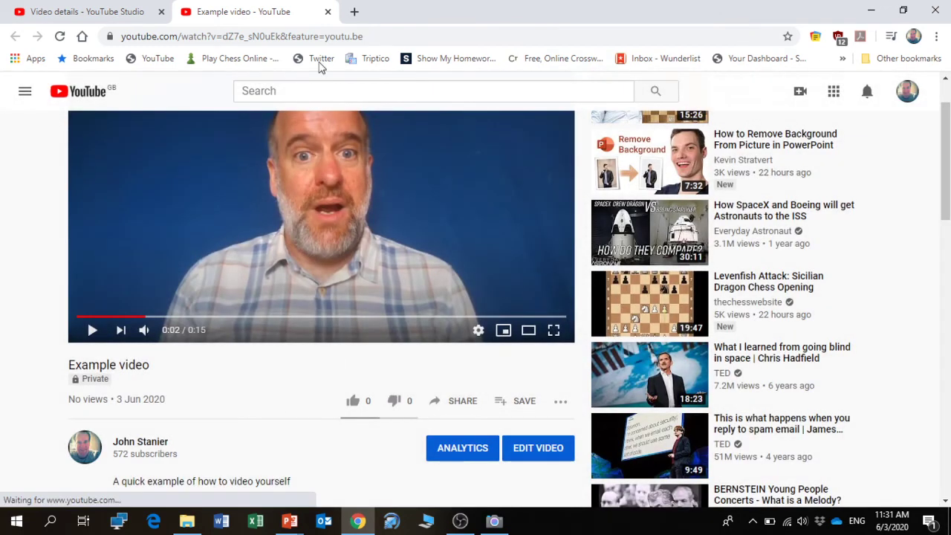
click(355, 12)
From the Show My Homework bookmark, start a new Assignment homework in Satchel One
click(446, 59)
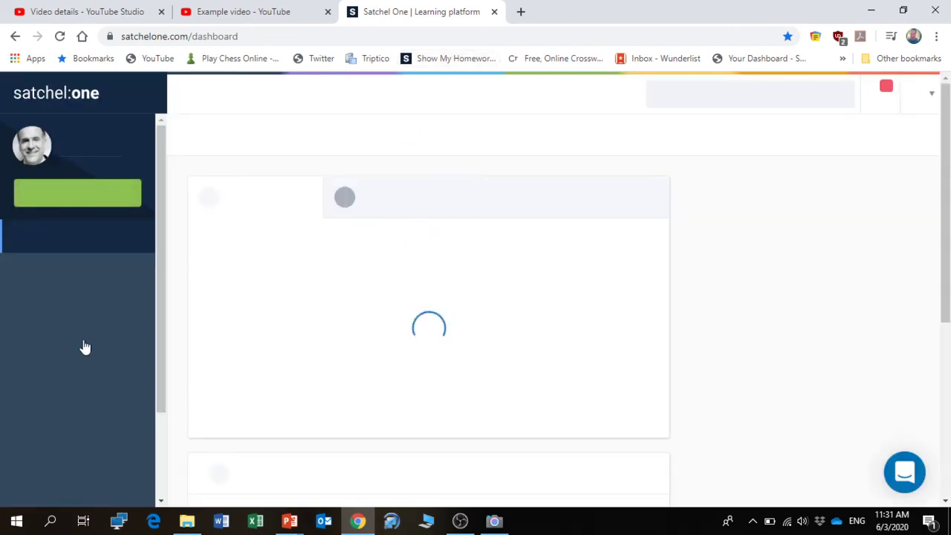
click(67, 204)
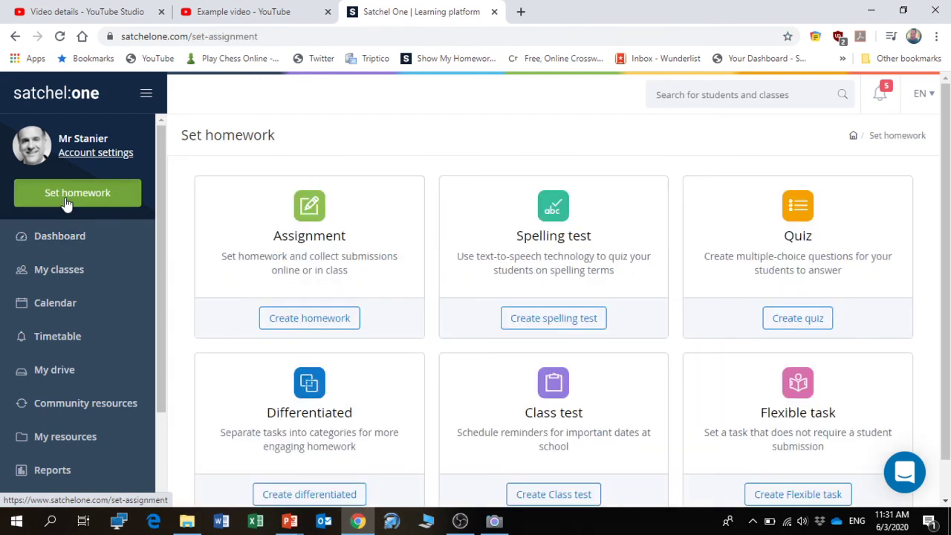
click(298, 319)
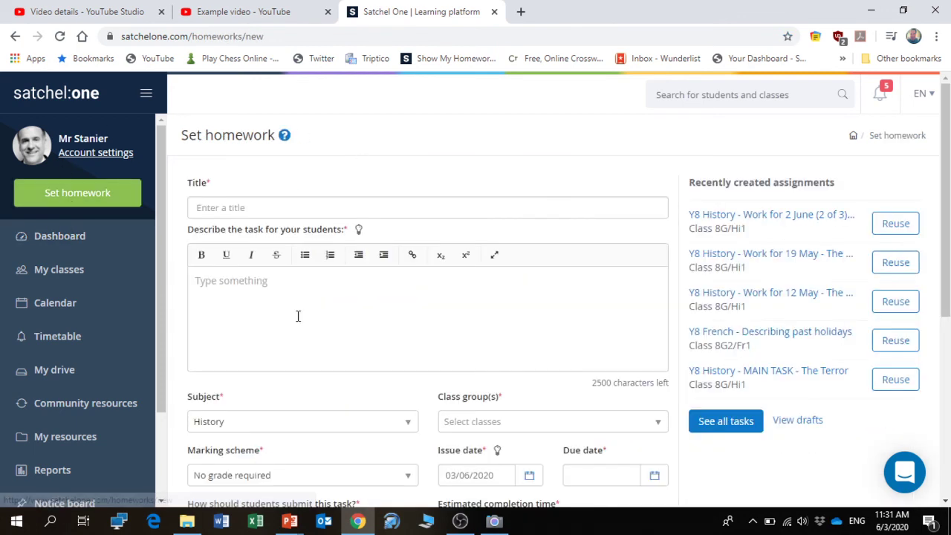
Insert the pasted video link as 'A very exciting video to watch', opening in a new tab
click(413, 257)
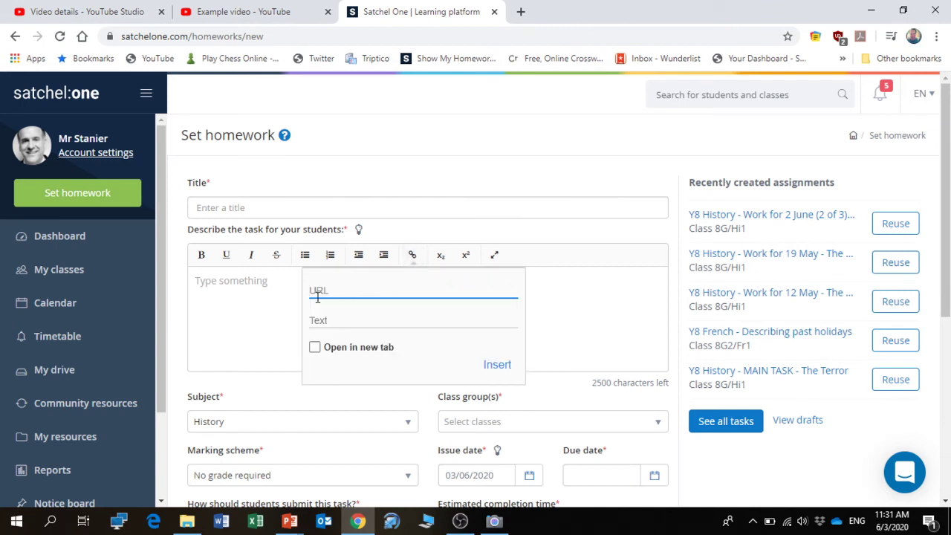
right_click(312, 291)
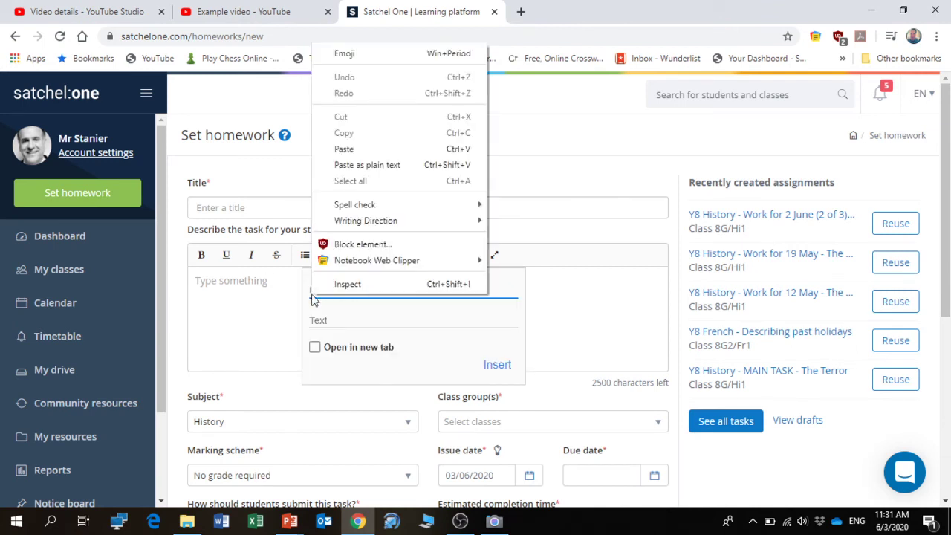
click(345, 148)
click(333, 319)
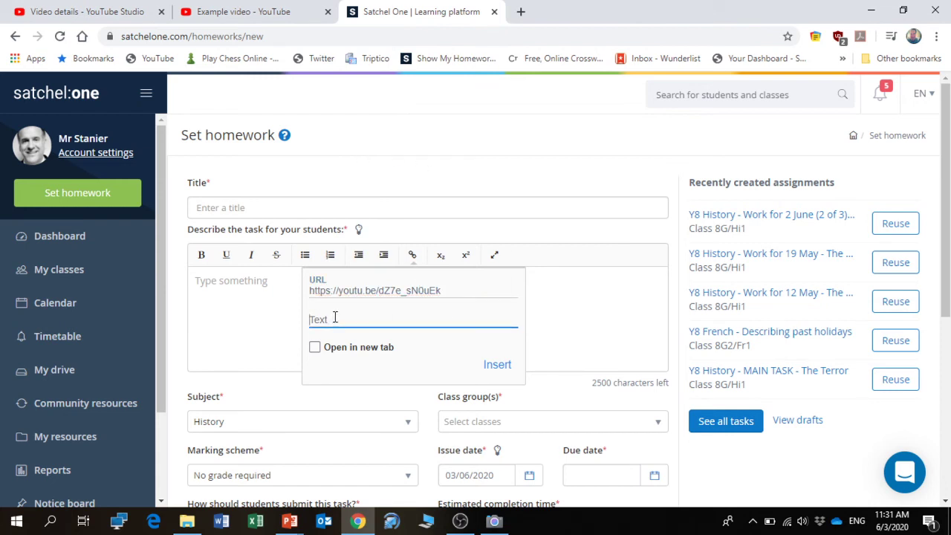
text(A very exciting video to watch)
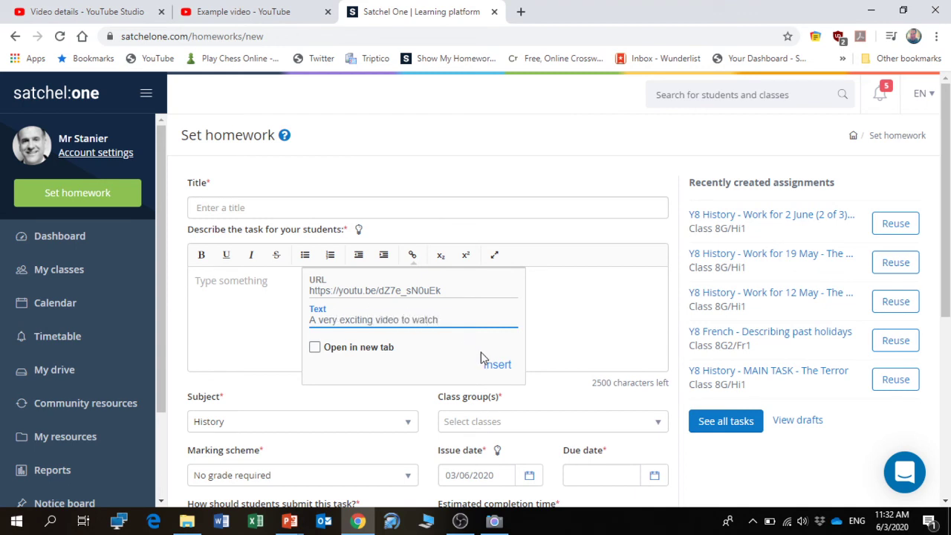
click(315, 347)
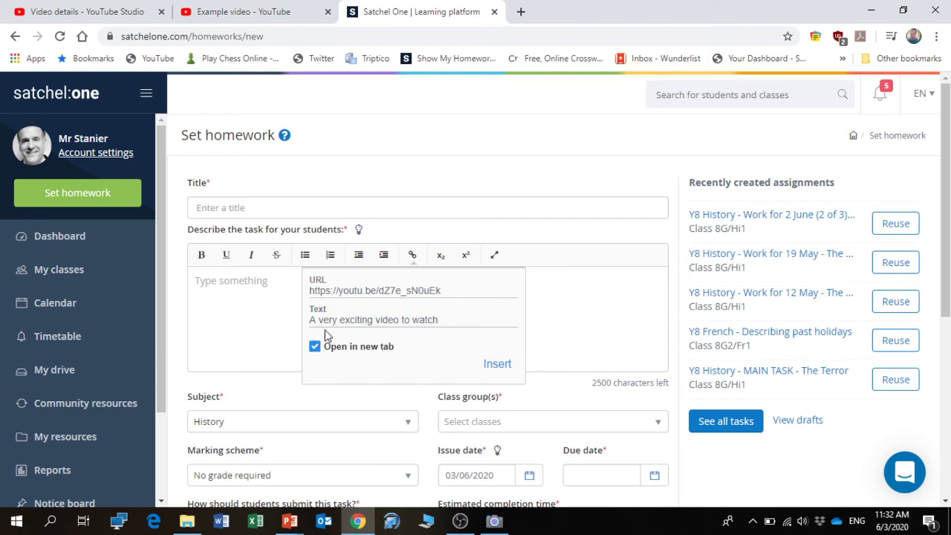
click(497, 364)
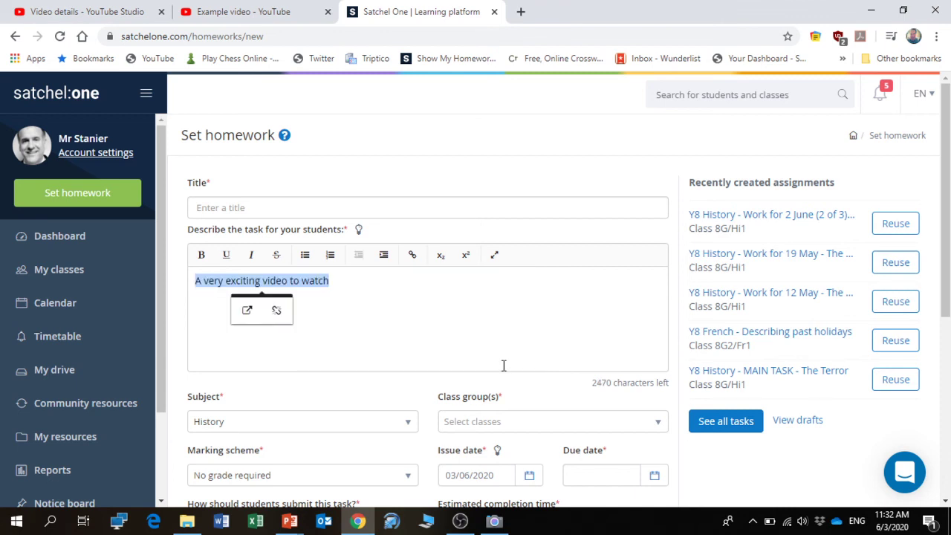
Deselect the inserted link, then select it to show its link options
click(424, 342)
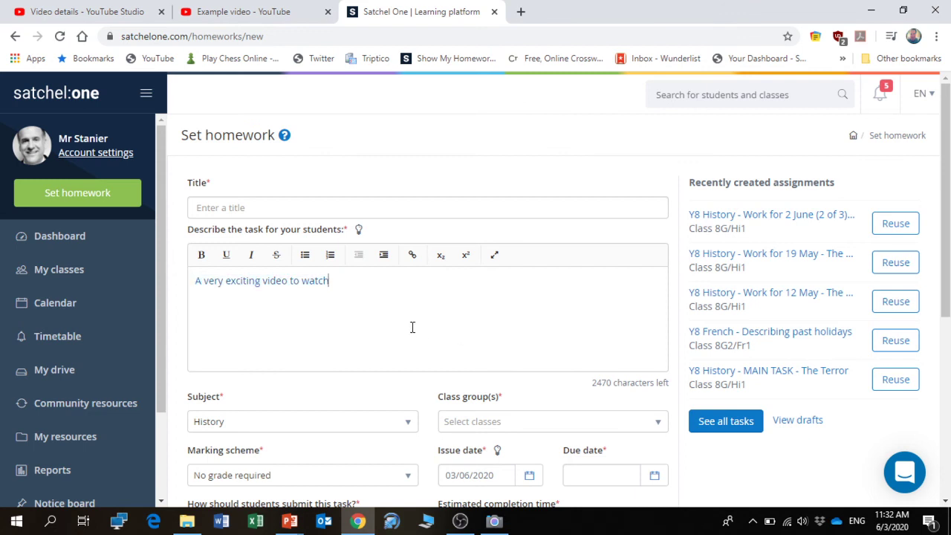
click(292, 280)
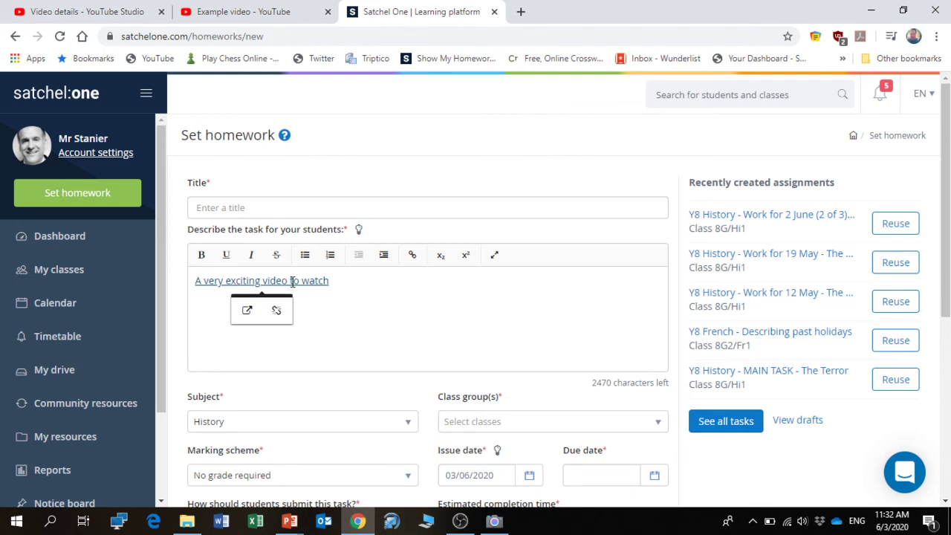
click(312, 281)
Test the link on the Example video, pause it, minimise Chrome, and move Camera top-left
click(247, 310)
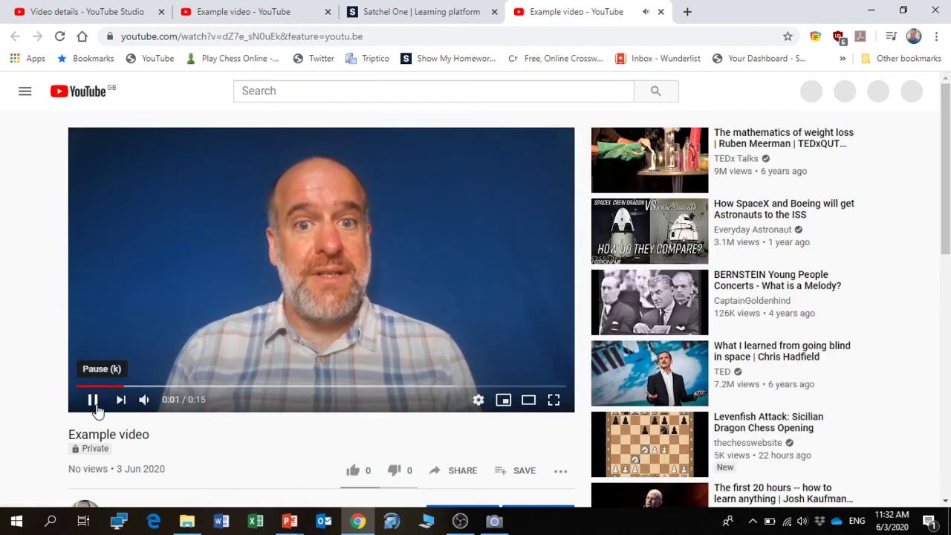
key(k)
click(870, 14)
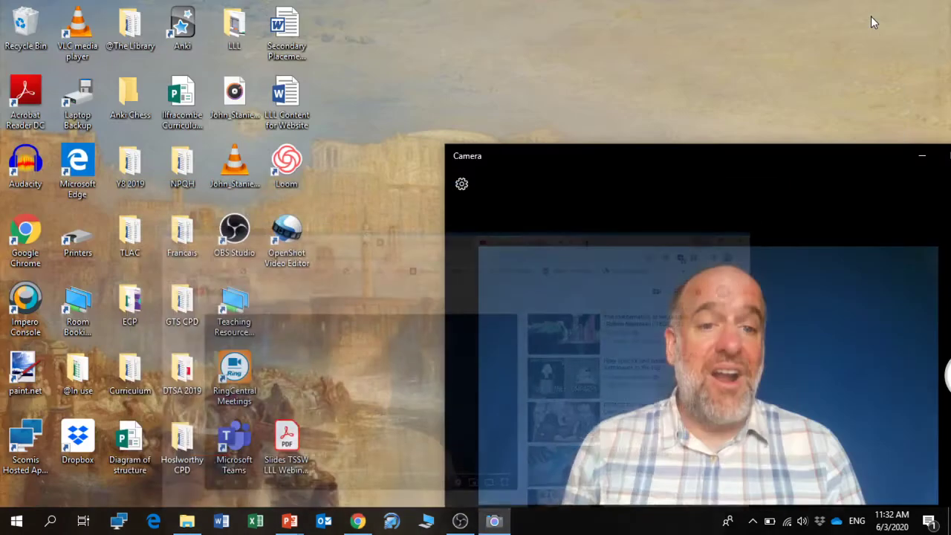
drag(722, 162, 458, 18)
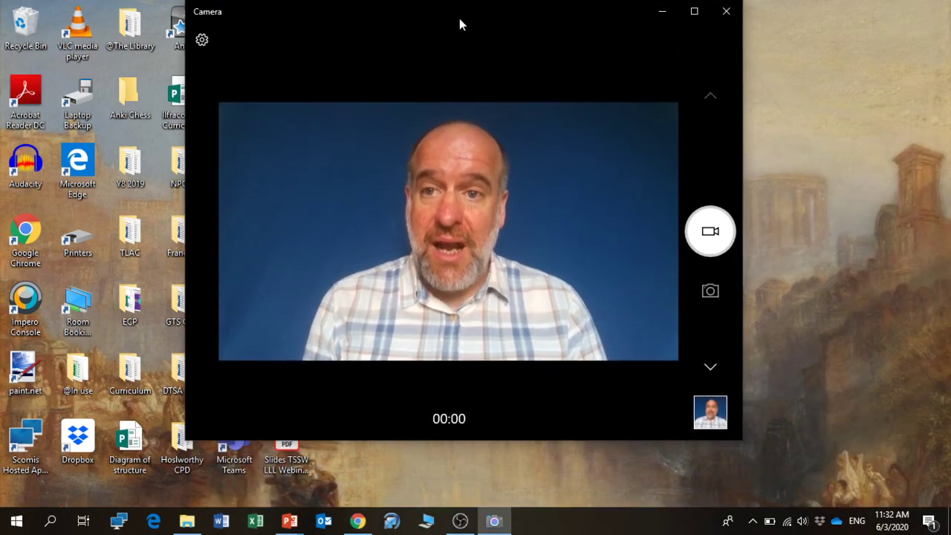